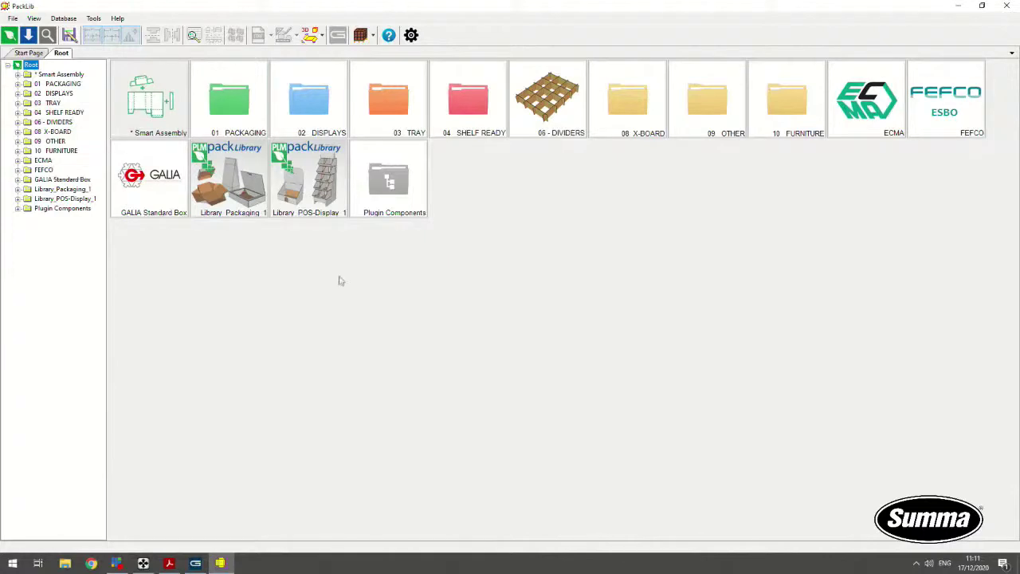
Switch to Summa Axis Control, view its media page, and return to PackLib.
left_click(143, 564)
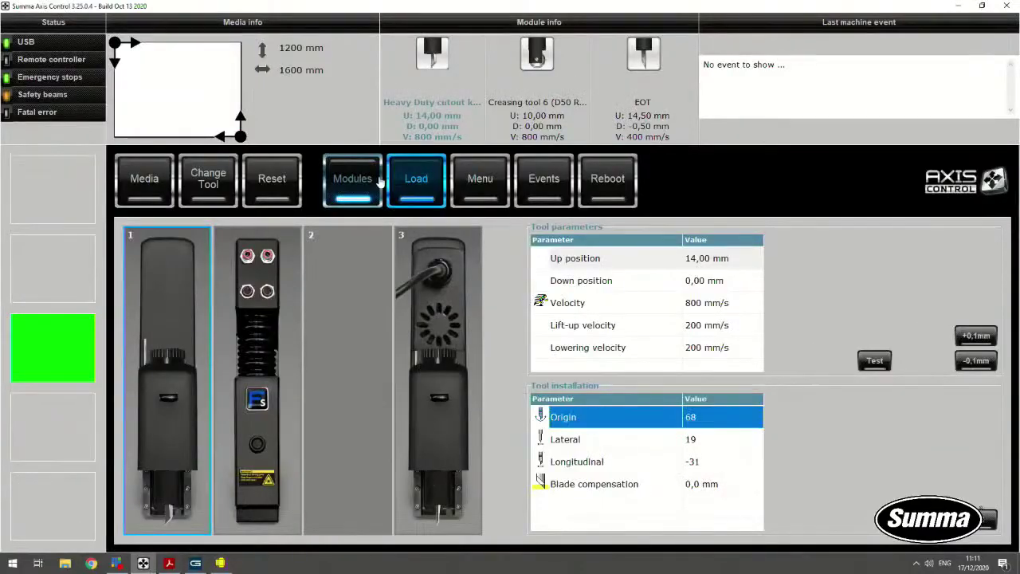
left_click(145, 182)
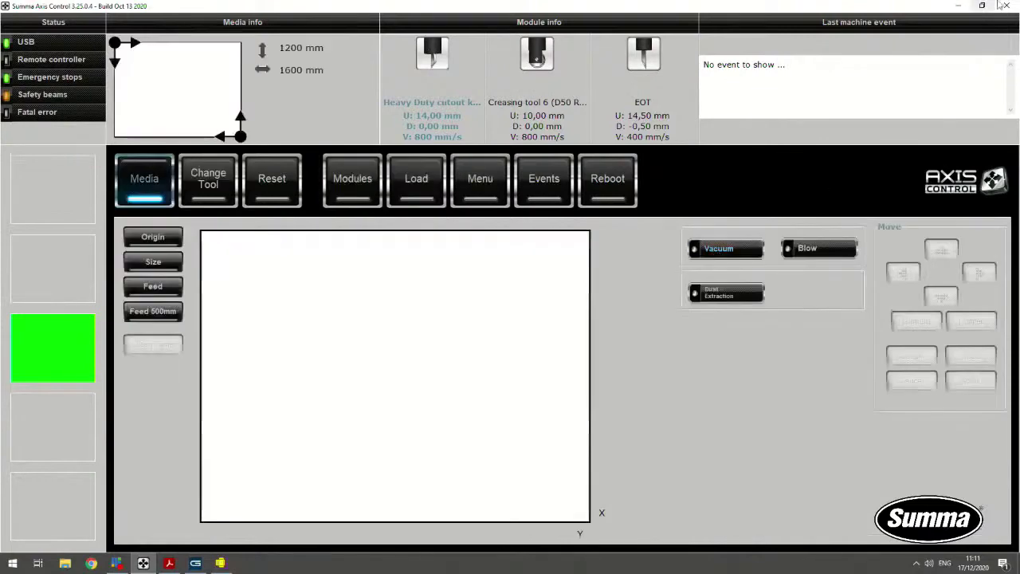
left_click(958, 6)
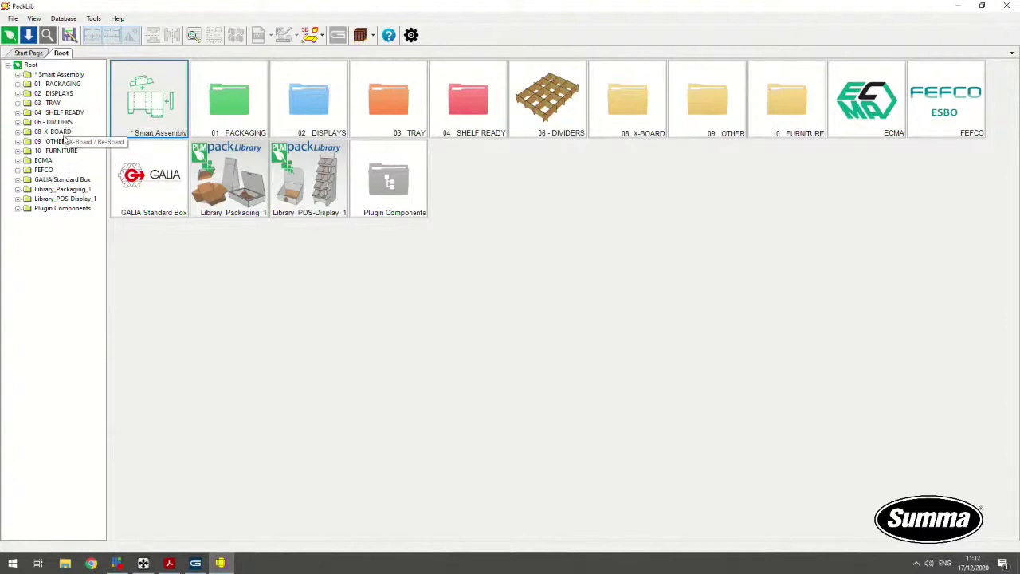
Browse the Displays, X-Board, Other and Furniture categories of the template library.
left_click(24, 94)
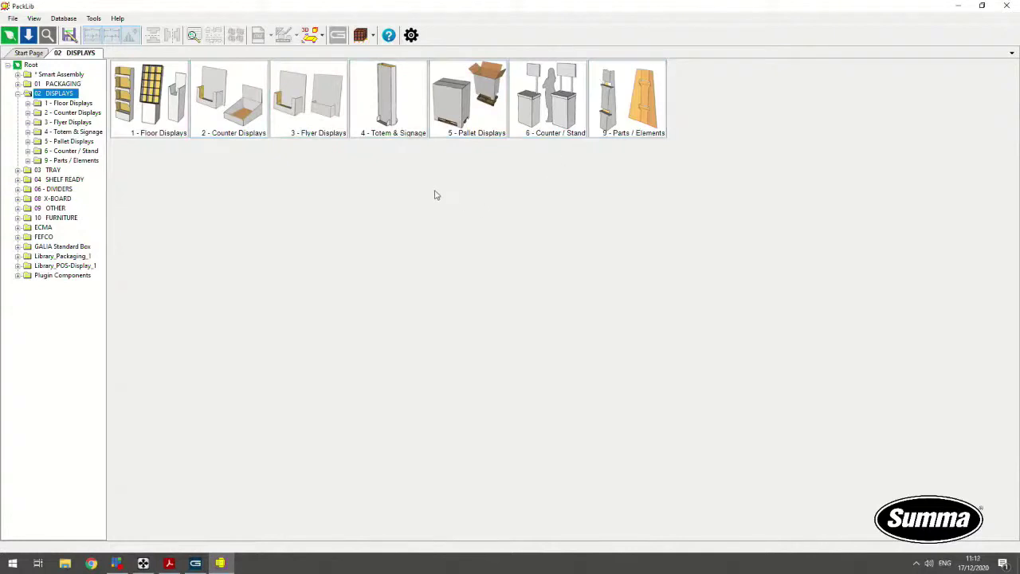
left_click(18, 200)
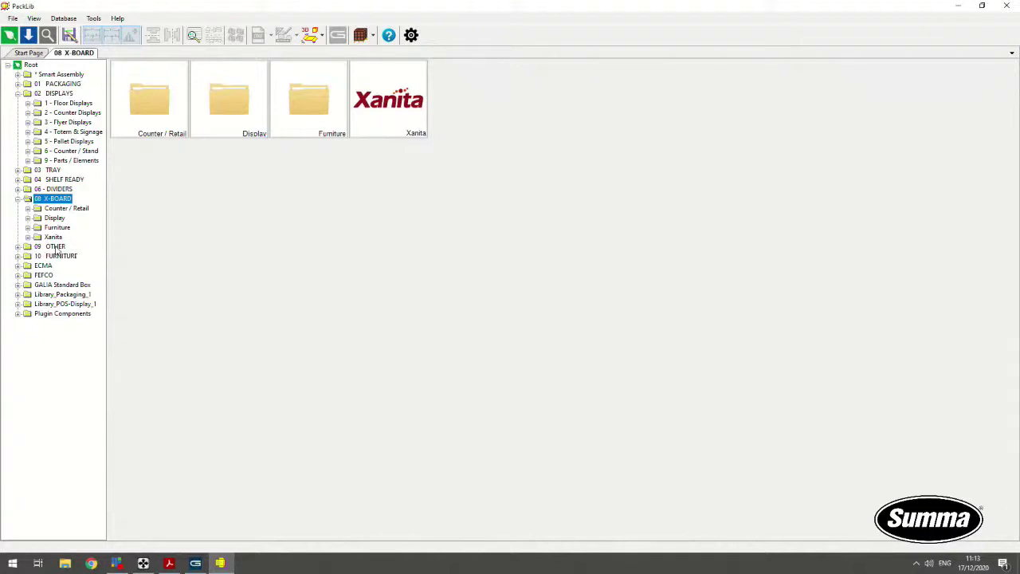
left_click(55, 247)
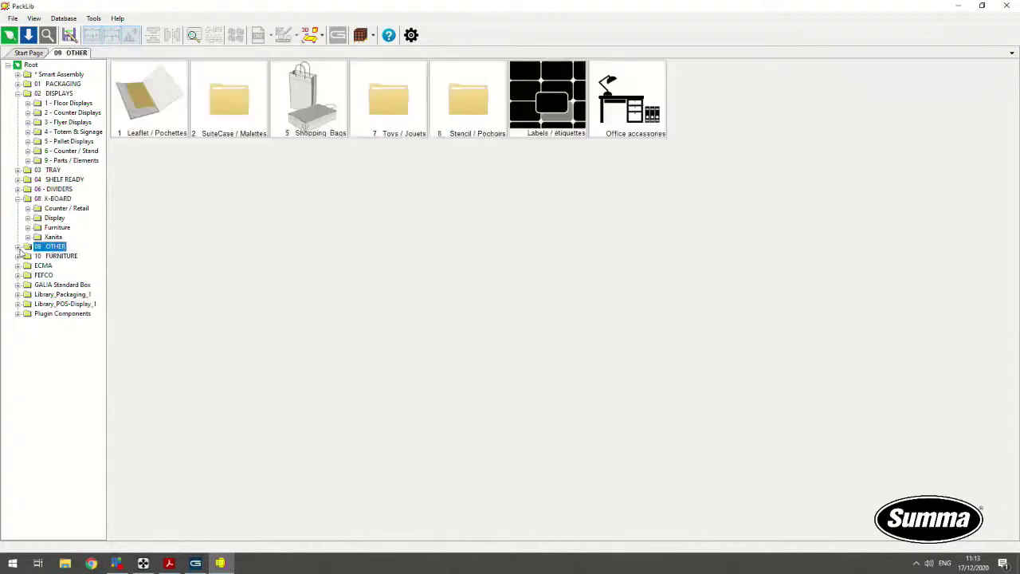
left_click(64, 257)
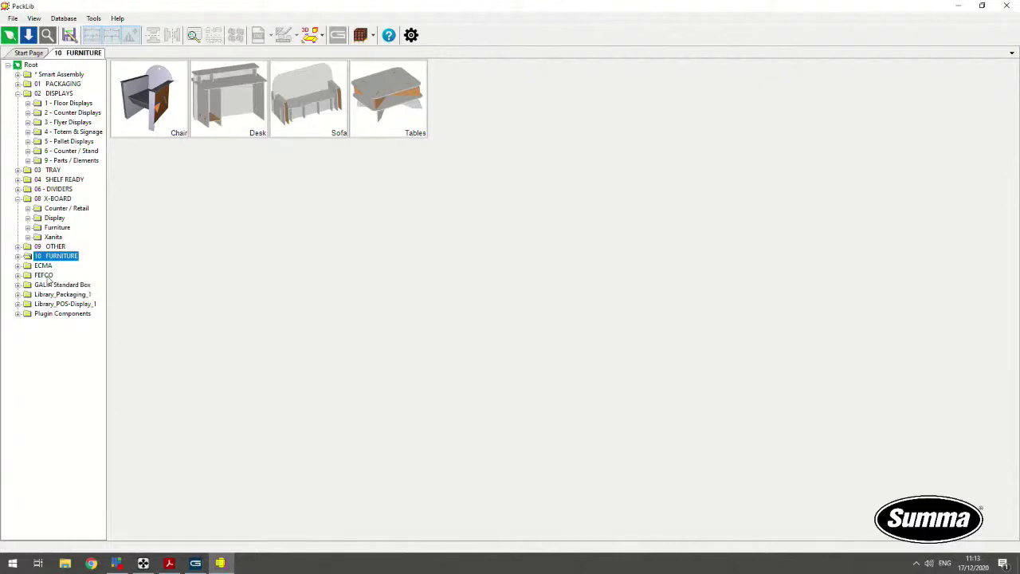
Open the F470 folder in the 0400 group of the FEFCO library.
left_click(45, 276)
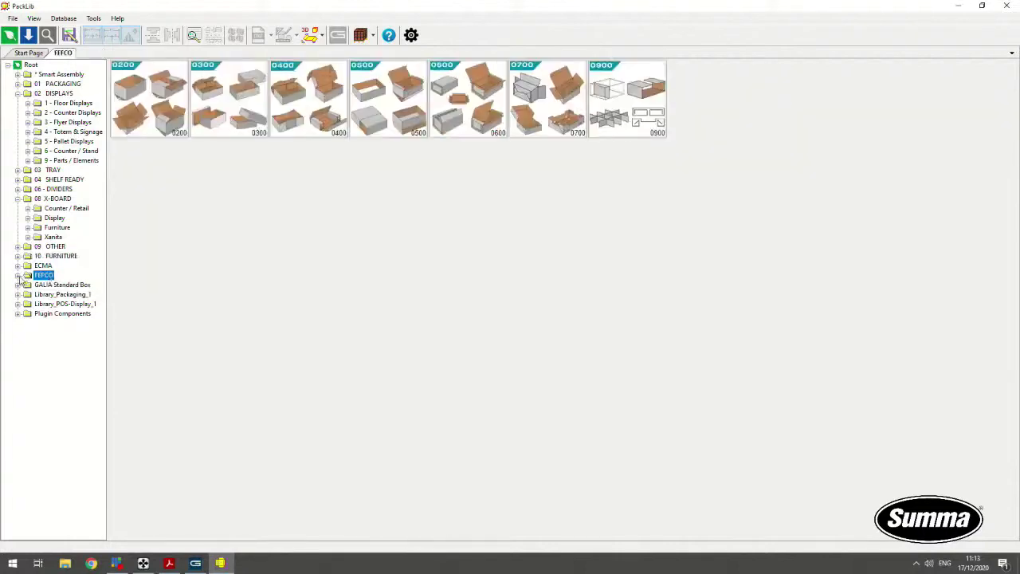
left_click(17, 276)
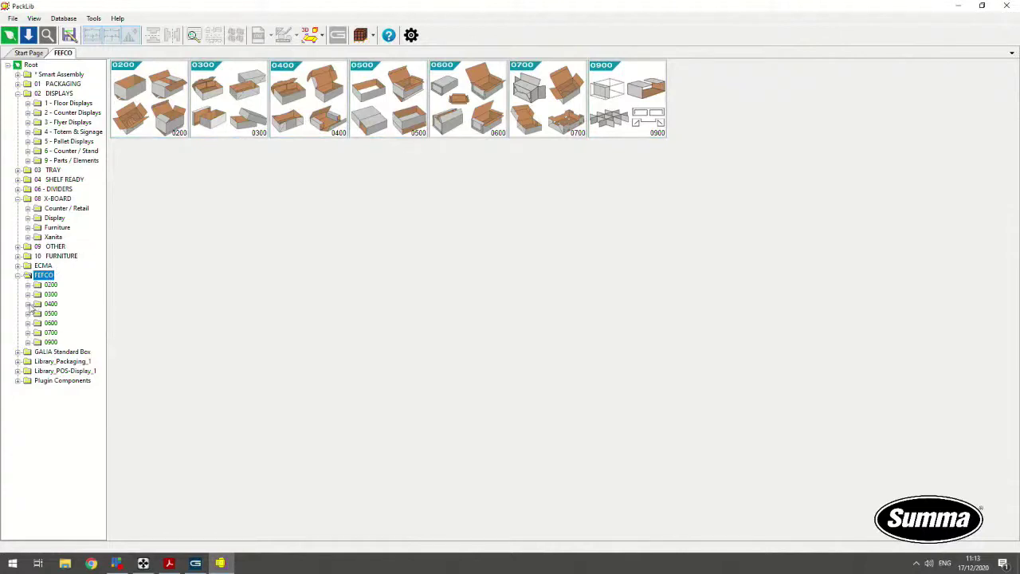
left_click(31, 307)
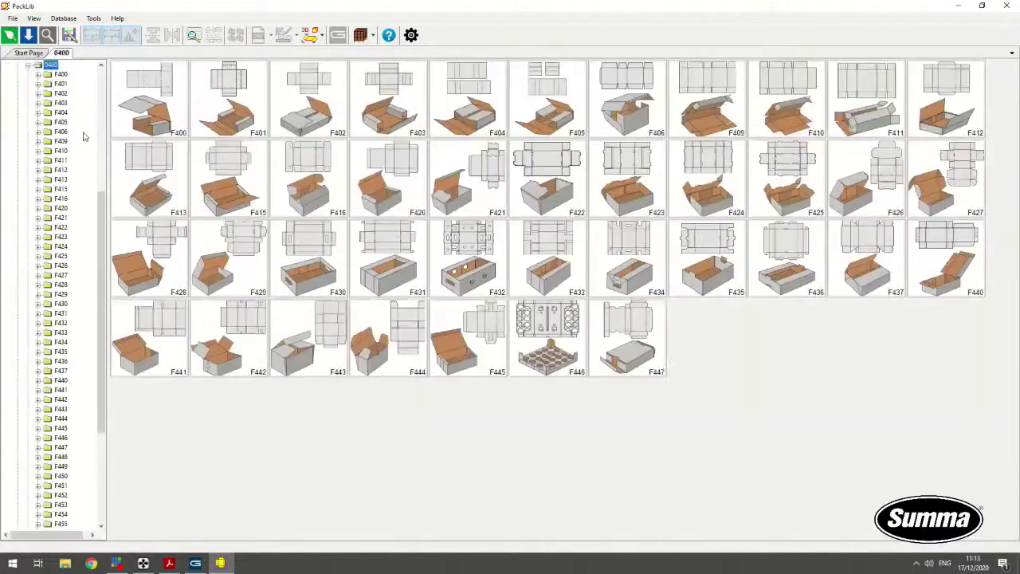
scroll(67, 269, "down", 4)
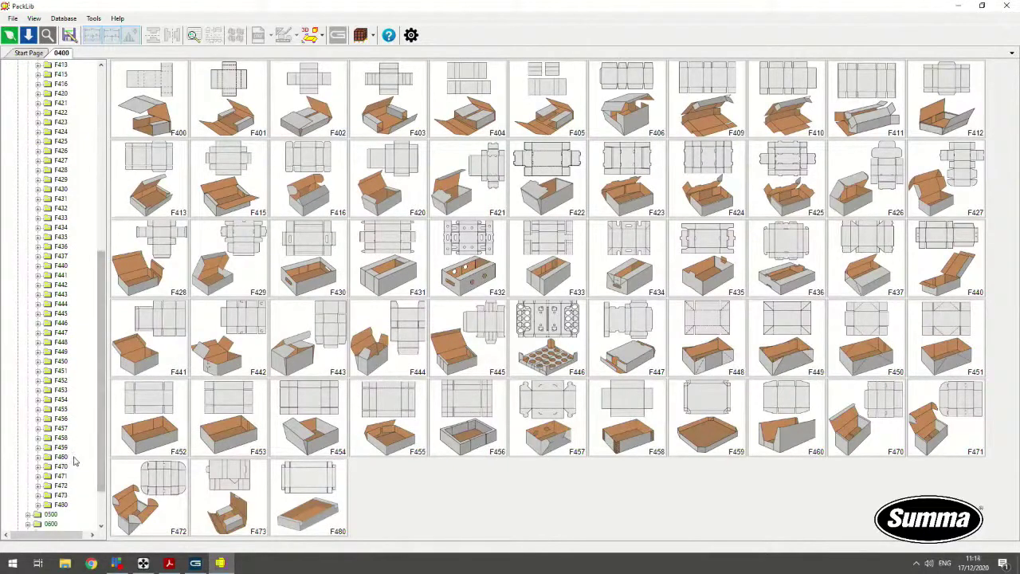
left_click(61, 466)
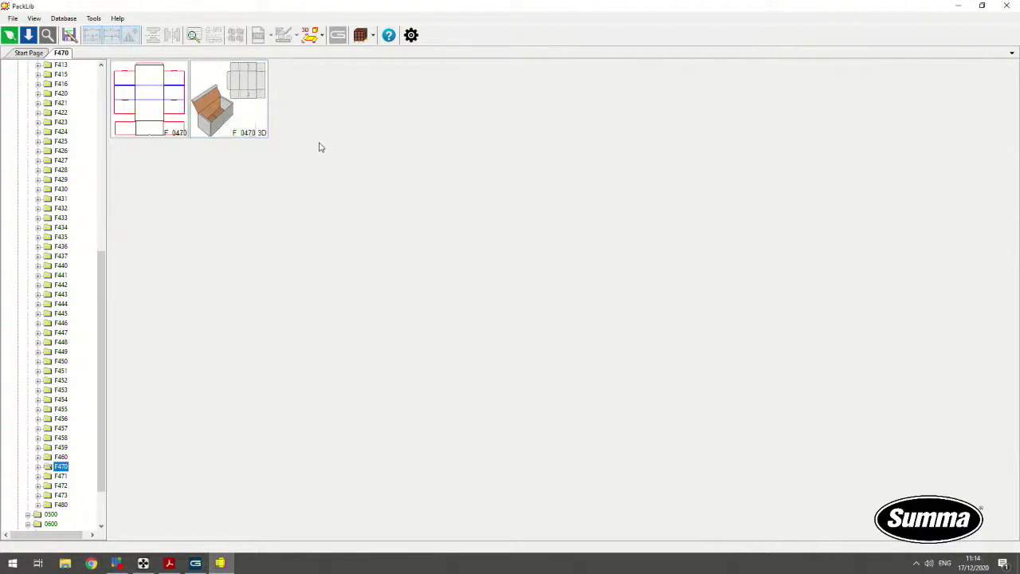
Preview the F_0470 3D model and open the flat F_0470 box template from the F470 folder.
double_click(256, 112)
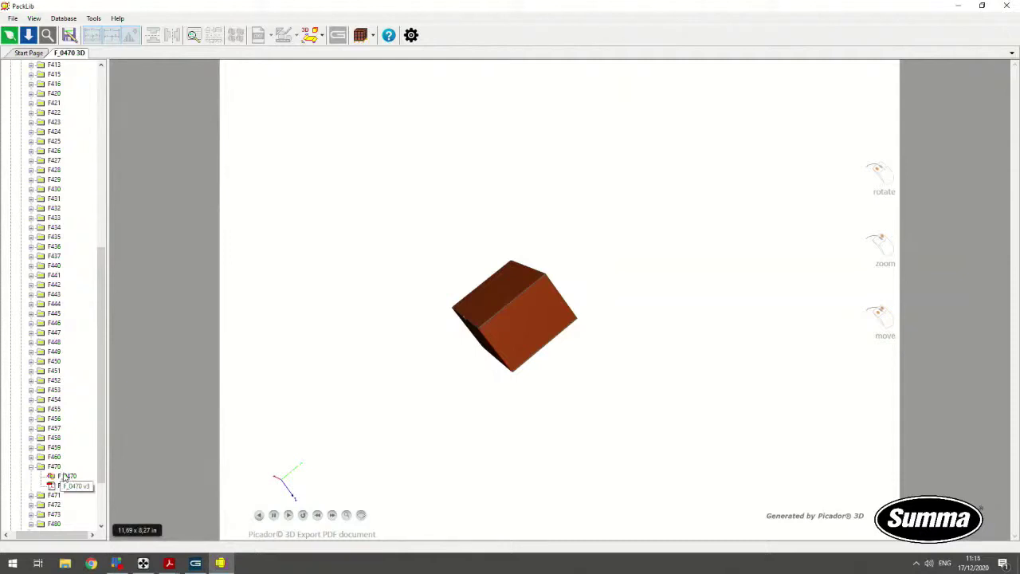
left_click(54, 467)
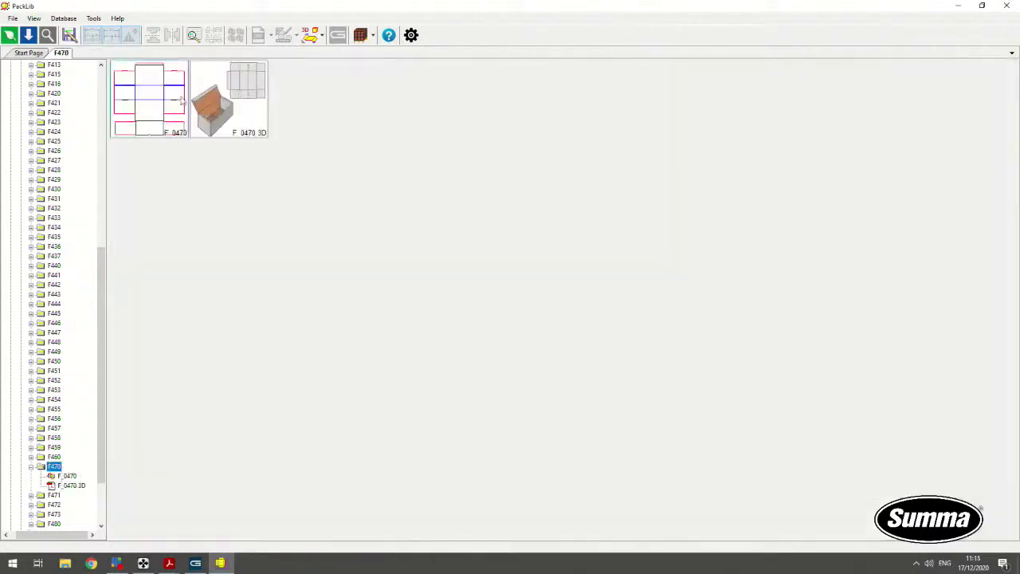
double_click(162, 97)
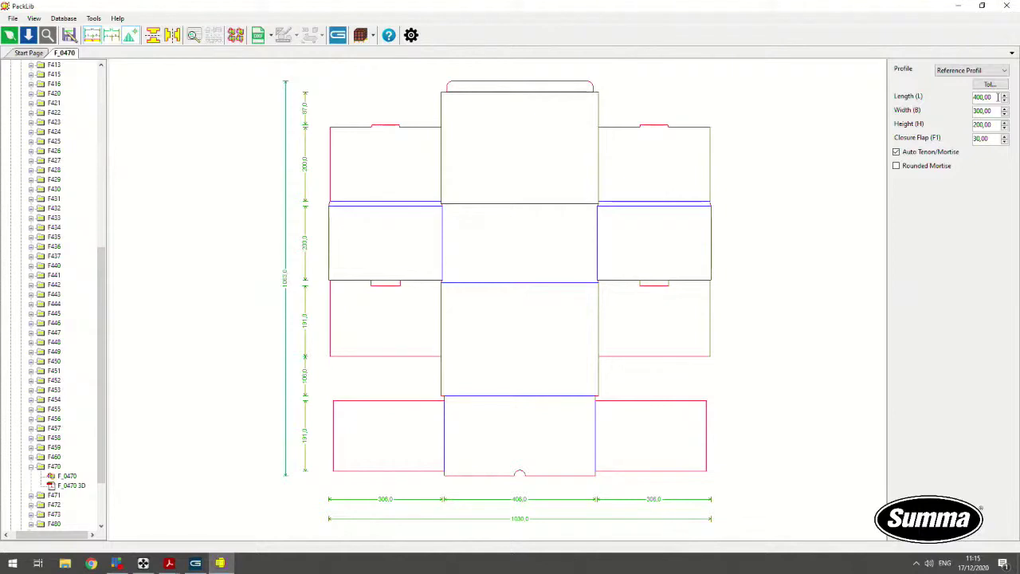
Set the box dimensions to length 200, width 200 and height 100.
double_click(998, 97)
type("200")
key("Tab")
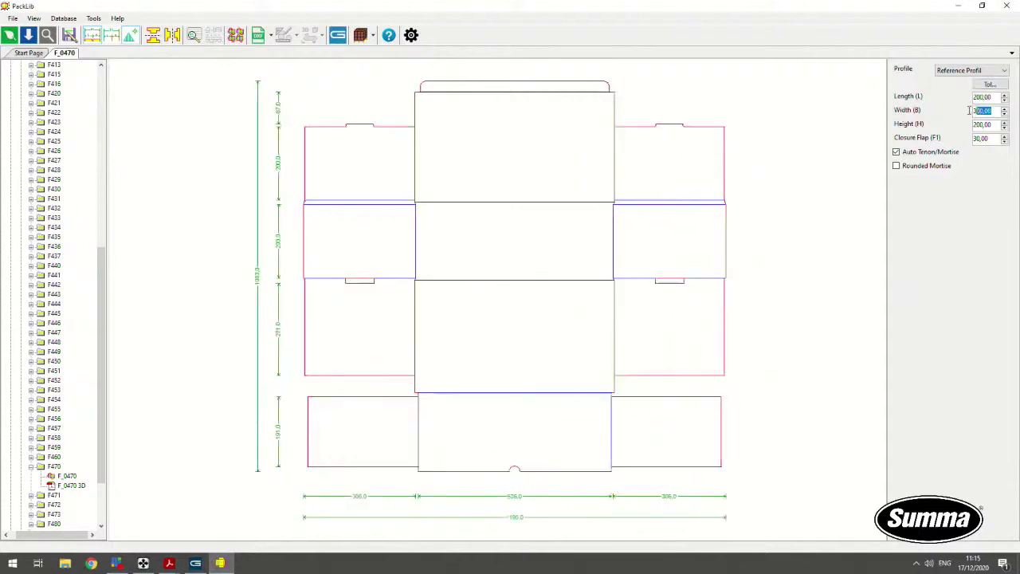
type("200")
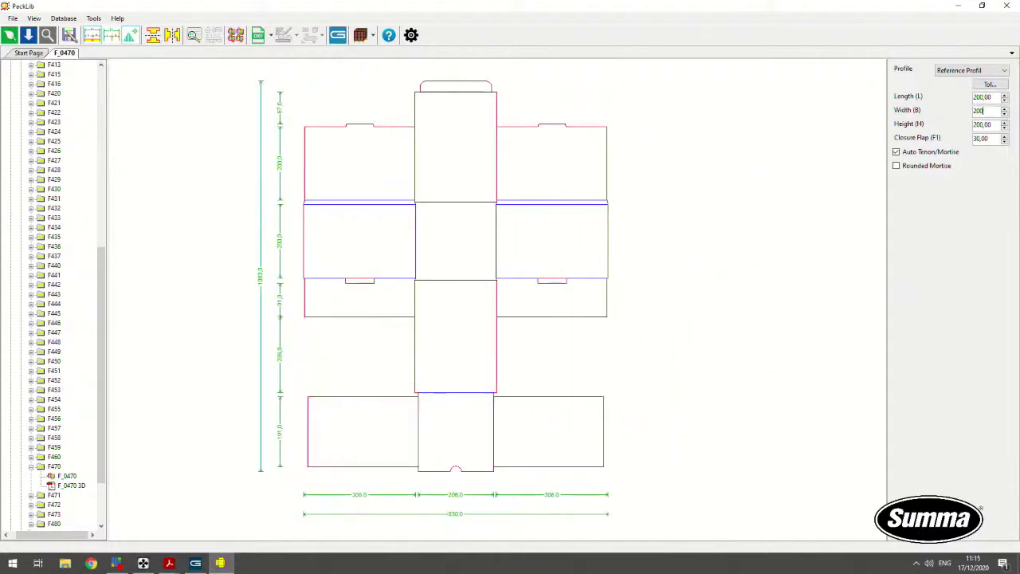
key("Tab")
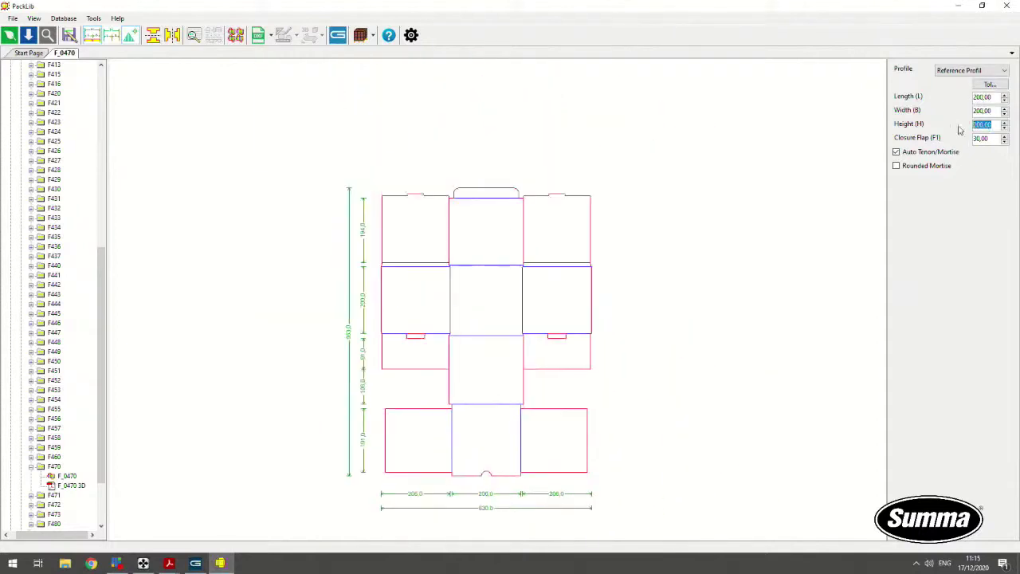
type("100")
key("Return")
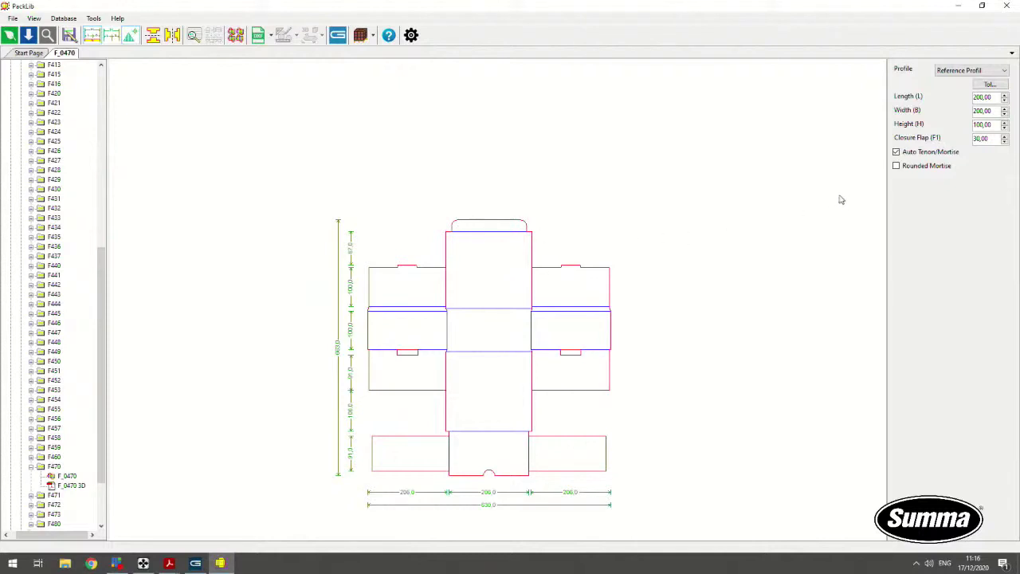
Set the closure flap (F1) of the box to 20.
double_click(983, 138)
type("20")
left_click(991, 125)
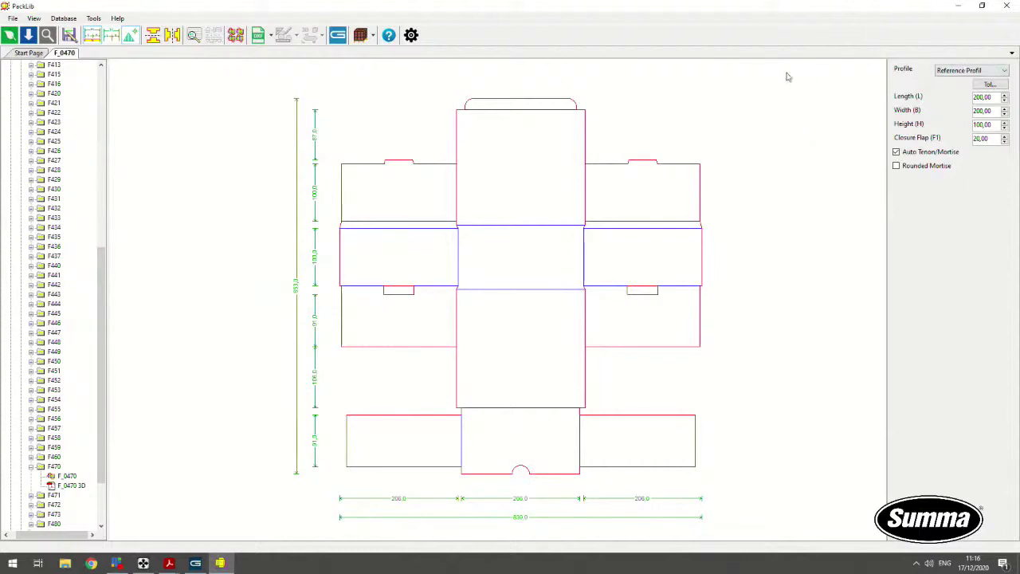
Try the A - gc (5mm) material profile against E - mc (1.5mm) and leave the box on E - mc (1.5mm).
left_click(959, 70)
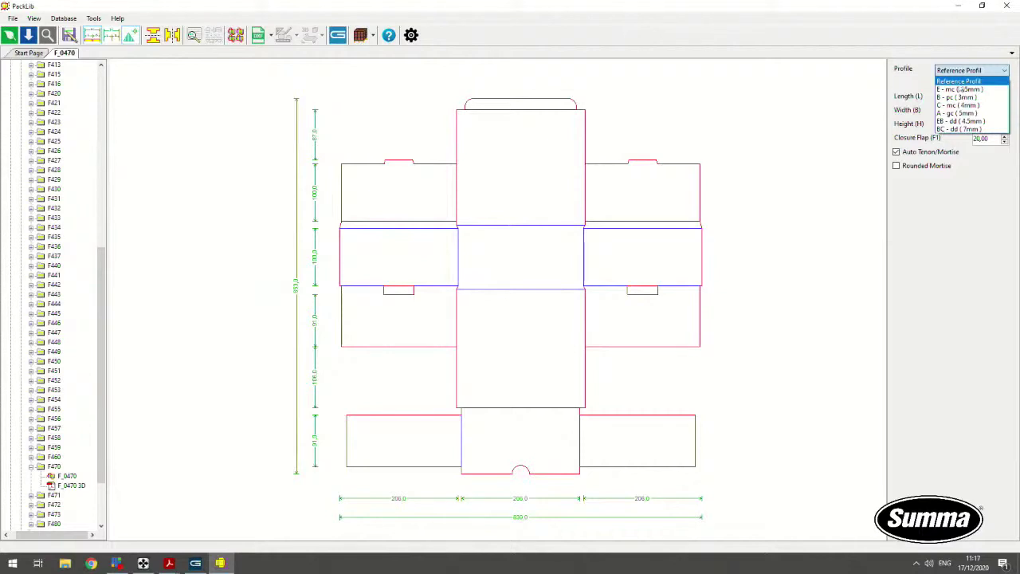
left_click(959, 90)
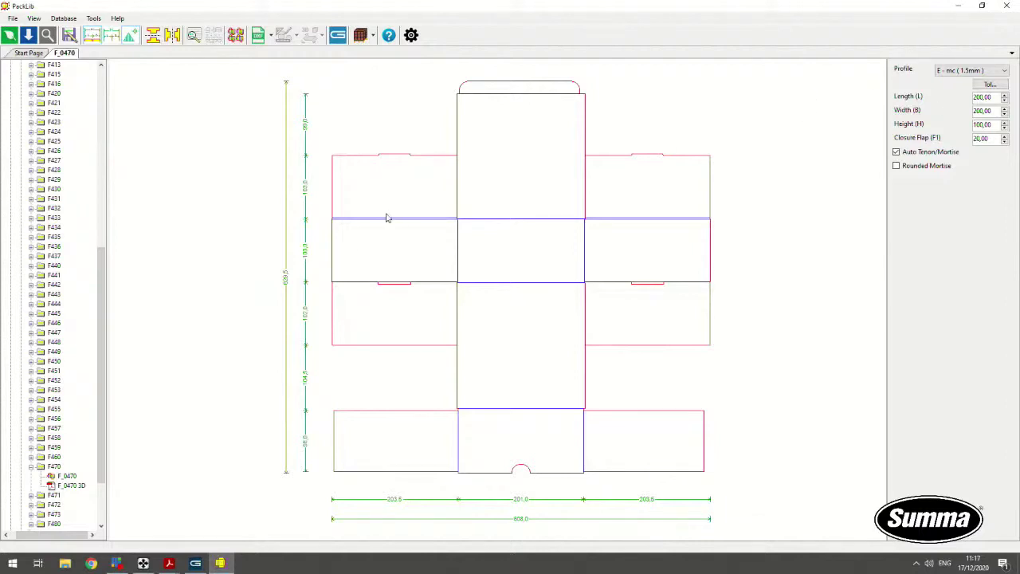
left_click(979, 71)
left_click(964, 105)
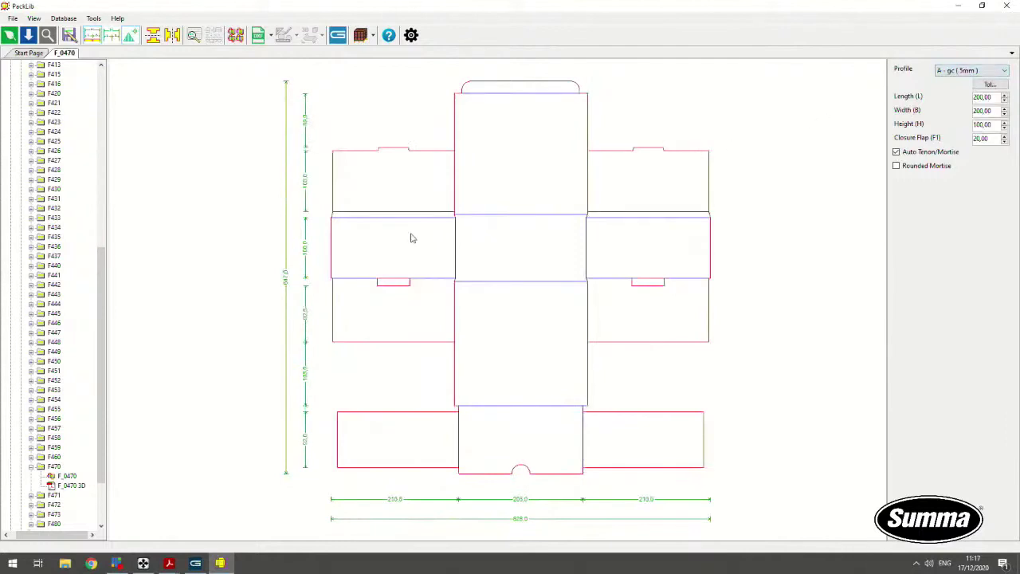
left_click(973, 70)
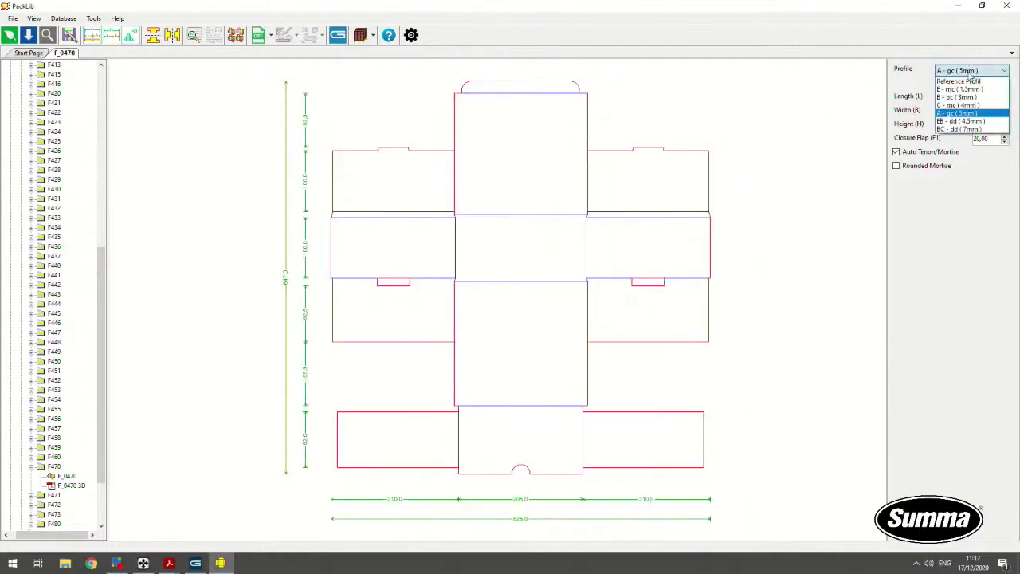
left_click(961, 90)
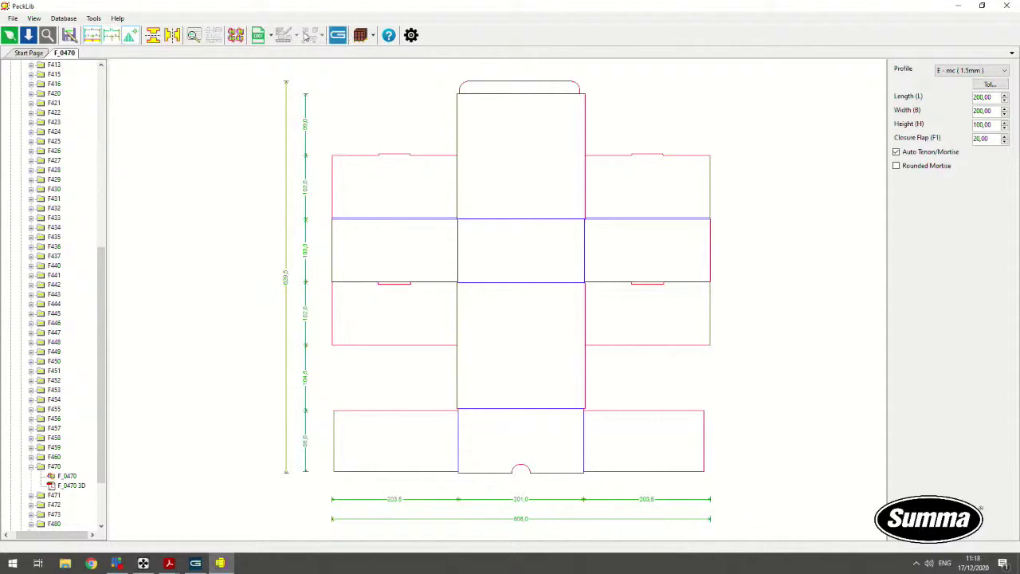
Check which file formats are available for exporting the box drawing.
left_click(271, 37)
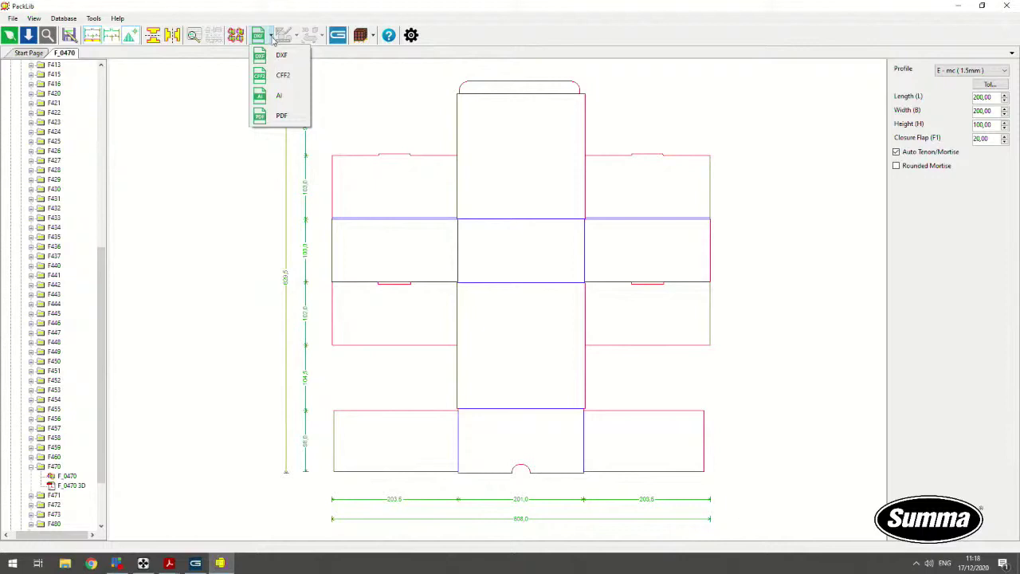
left_click(314, 5)
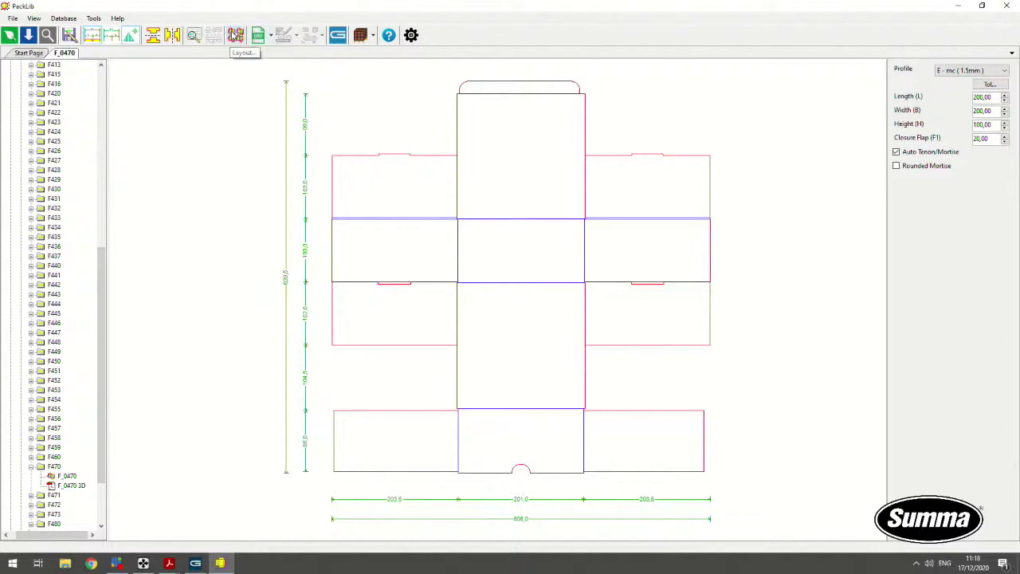
Open the layout settings for the box and set the cardboard format to F 1600 x 1800 mm.
left_click(235, 36)
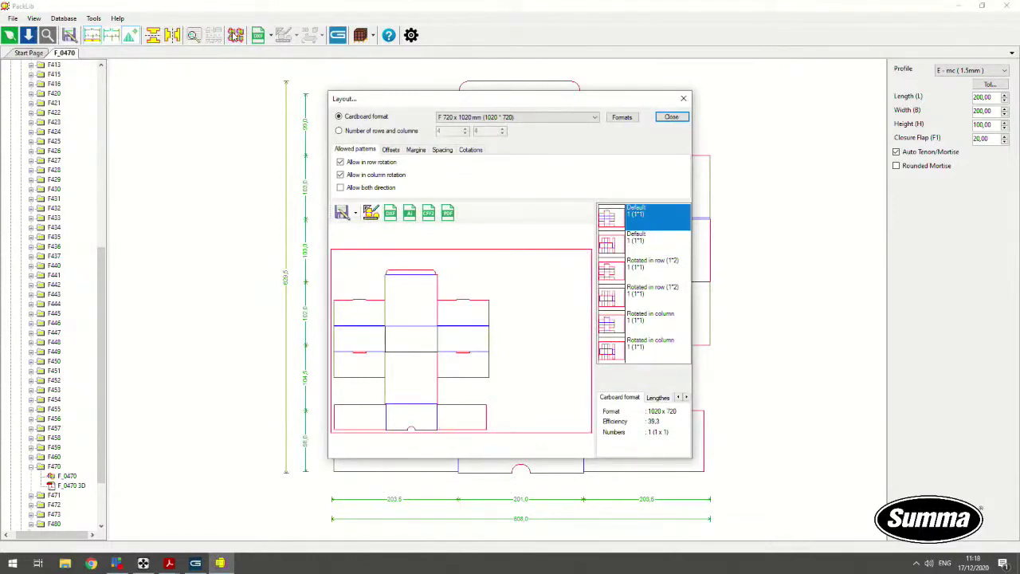
left_click(567, 120)
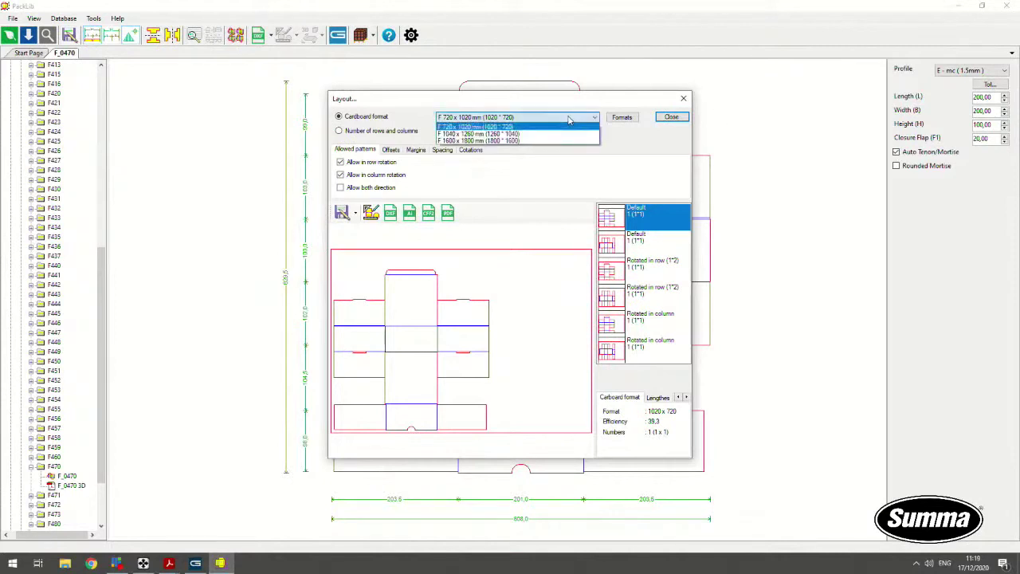
left_click(531, 142)
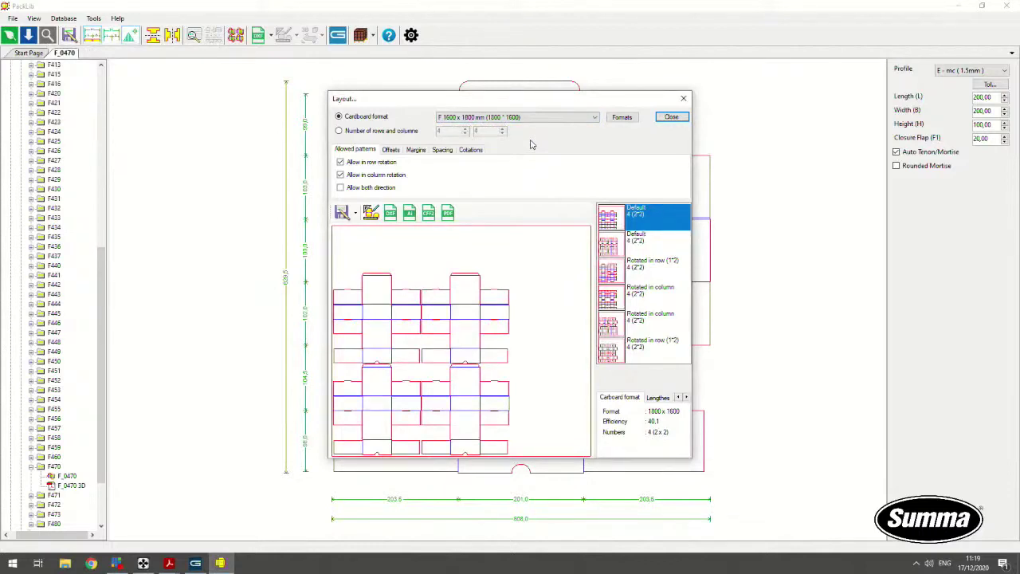
Compare the default, rotated in row and rotated in column layout patterns, ending on the first Default pattern.
left_click(657, 240)
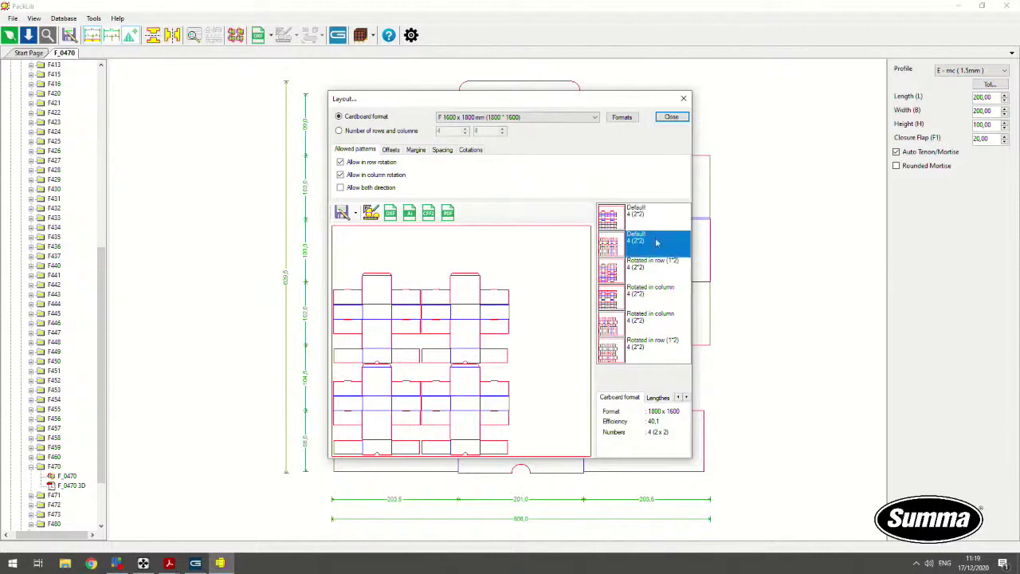
left_click(657, 278)
left_click(661, 296)
left_click(658, 322)
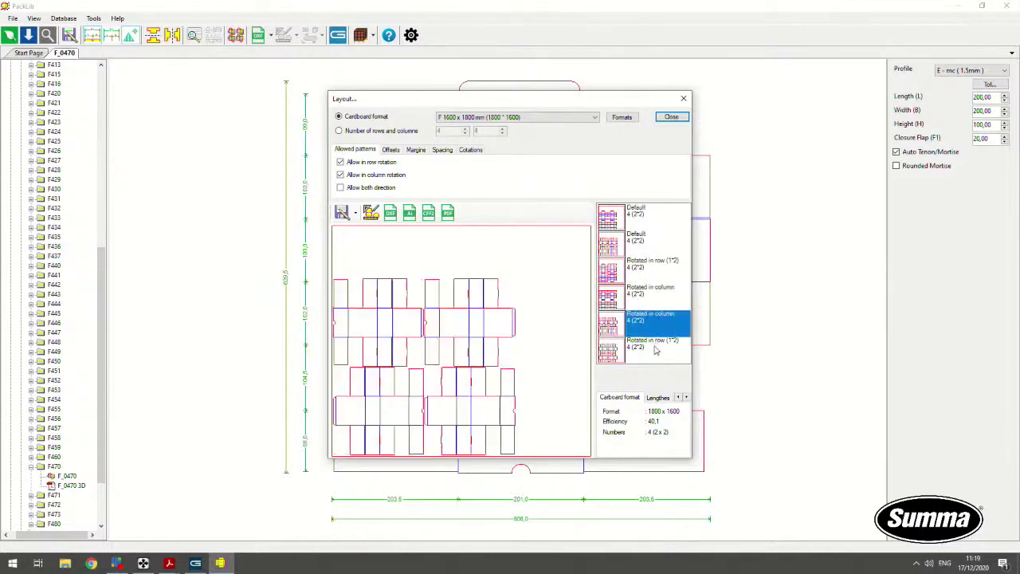
left_click(656, 351)
left_click(658, 321)
left_click(658, 301)
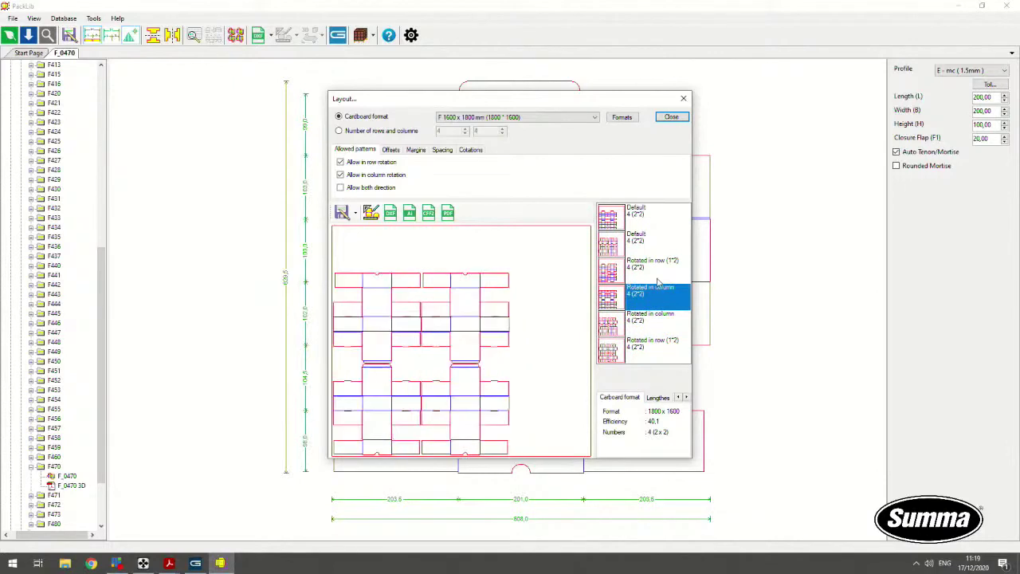
left_click(657, 274)
left_click(655, 248)
left_click(657, 221)
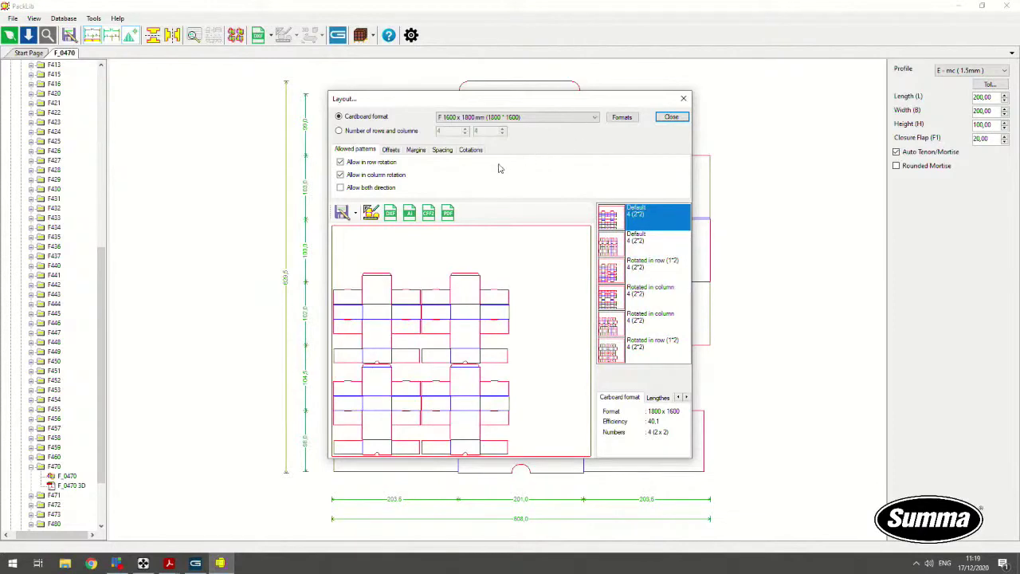
Set the spacing between the boxes in the layout to 10 mm in both X and Y.
left_click(443, 150)
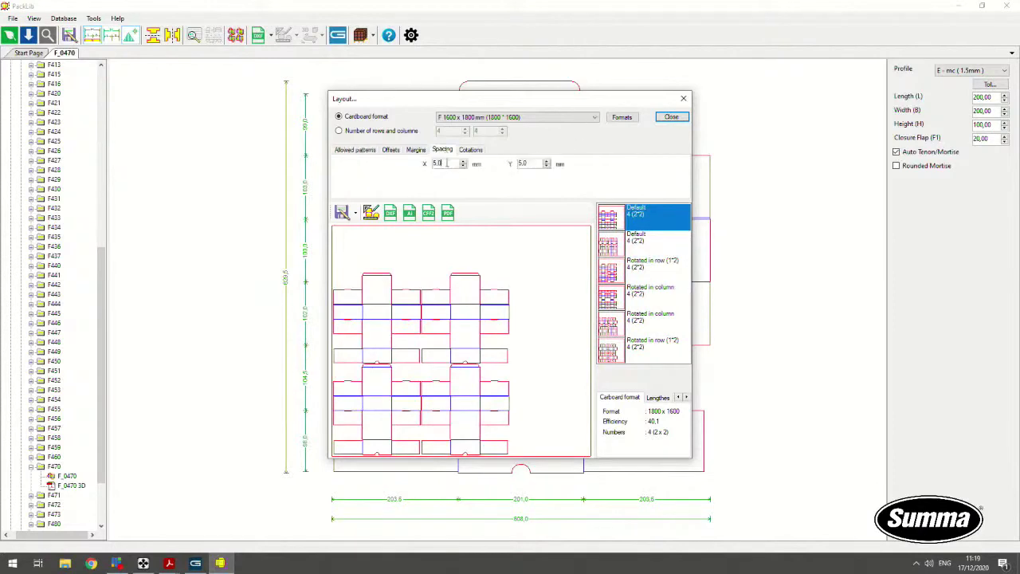
double_click(438, 163)
type("10")
key("Tab")
type("10")
key("Return")
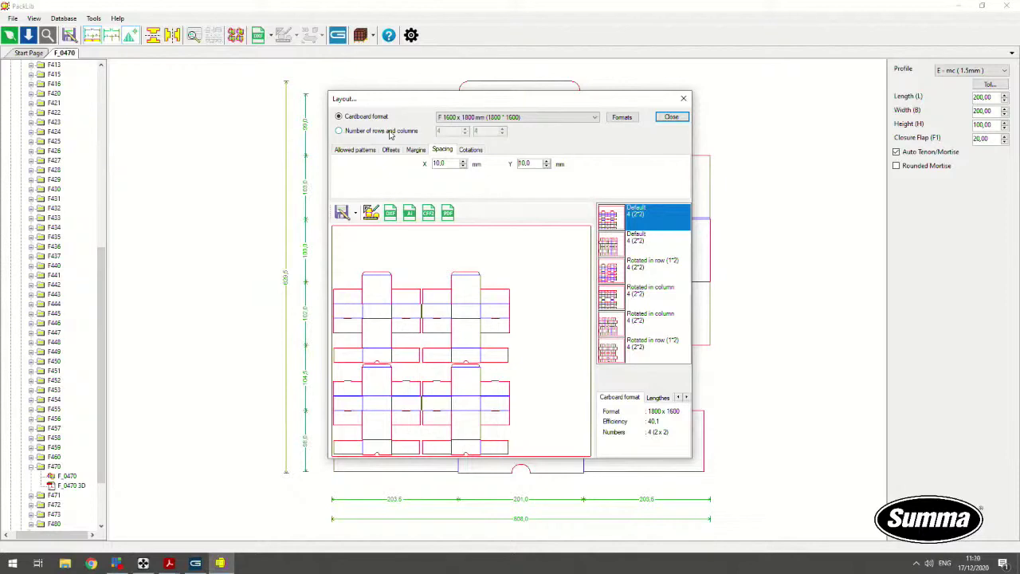
Try a layout defined as 2 rows by 2 columns and switch back to the cardboard format option.
left_click(391, 135)
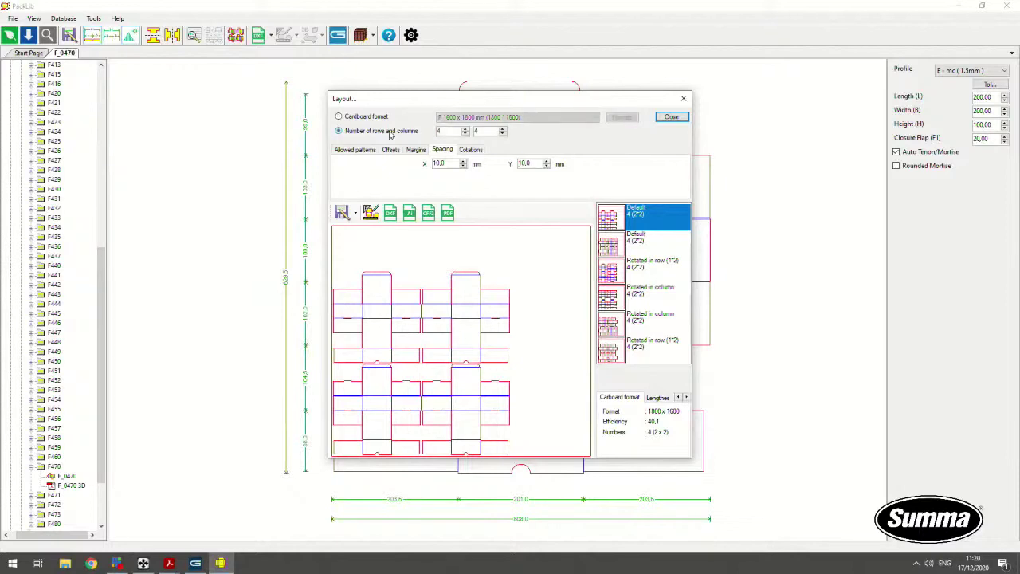
double_click(451, 132)
type("2")
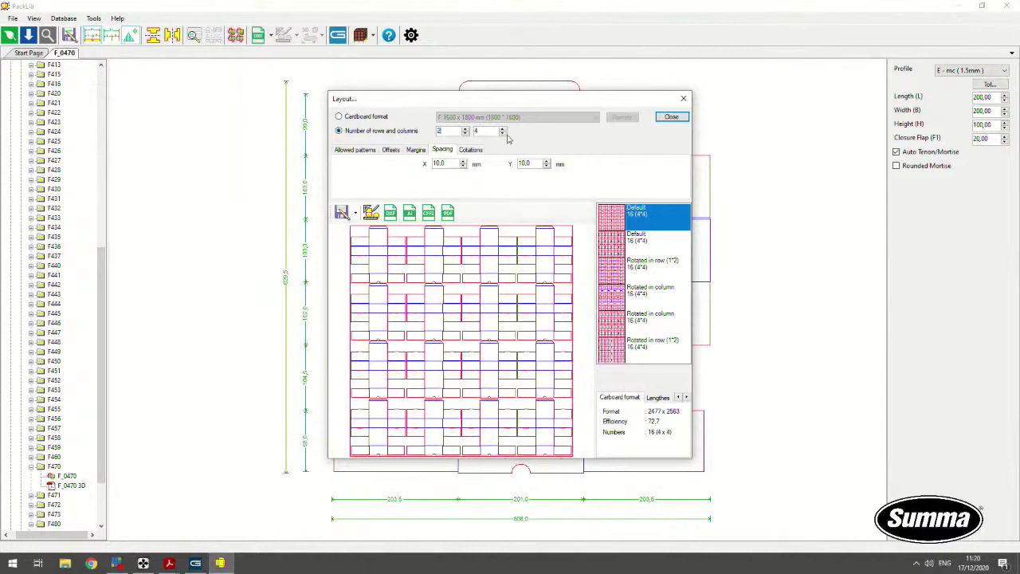
double_click(476, 132)
type("2")
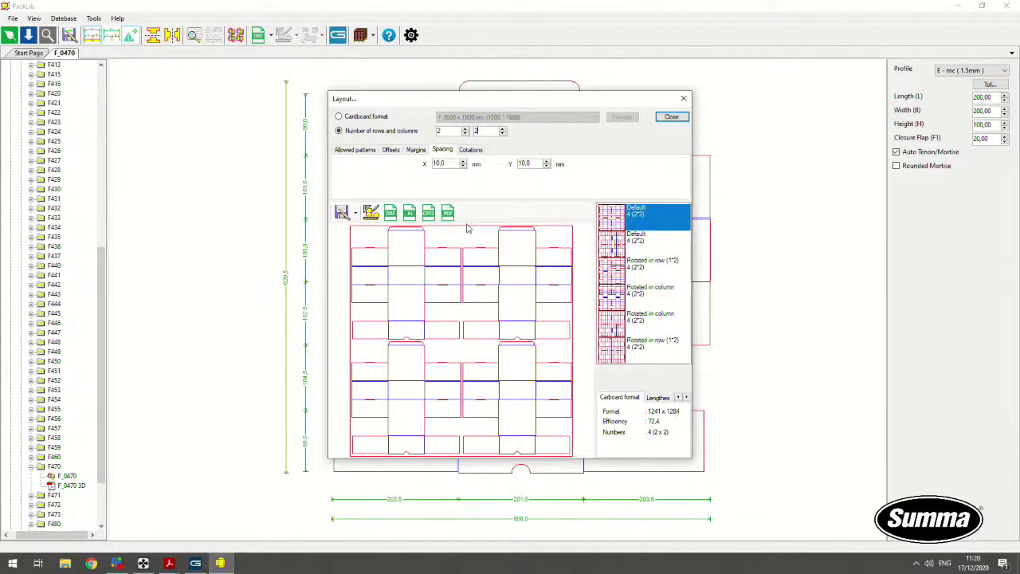
left_click(371, 118)
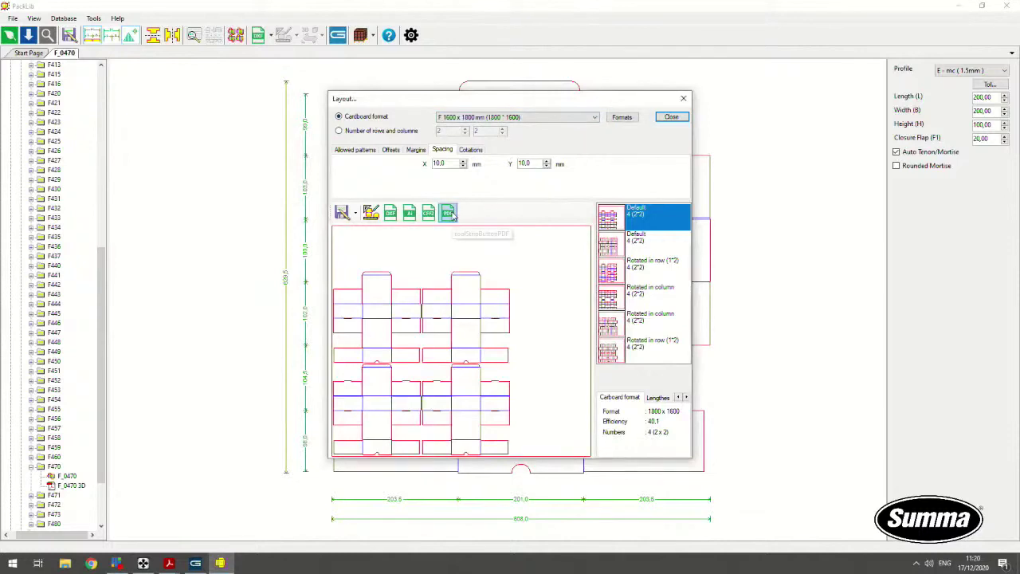
Export the layout as a PDF into the Desktop's Webinar folder, replacing holiday_dual.
left_click(449, 212)
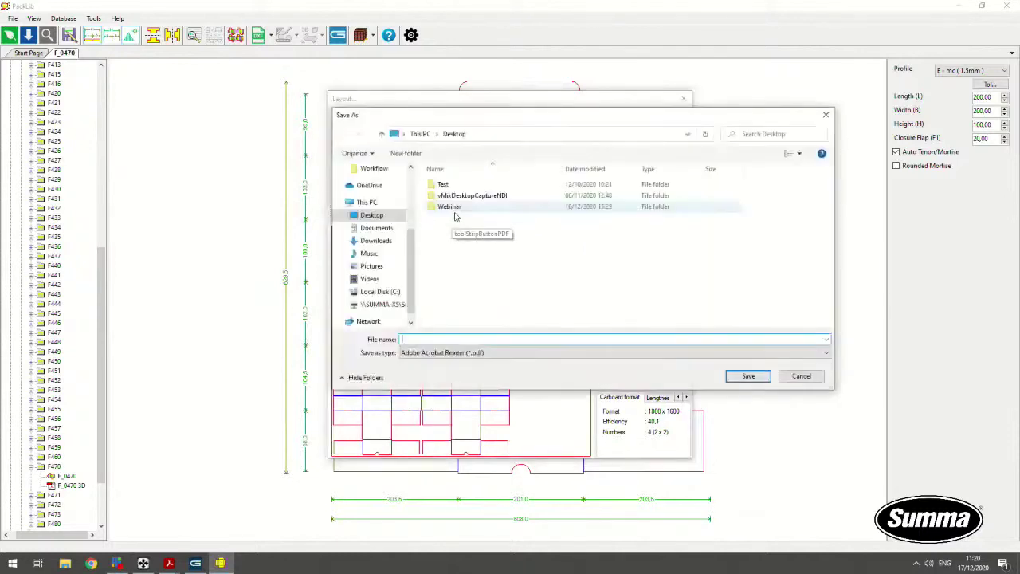
double_click(460, 209)
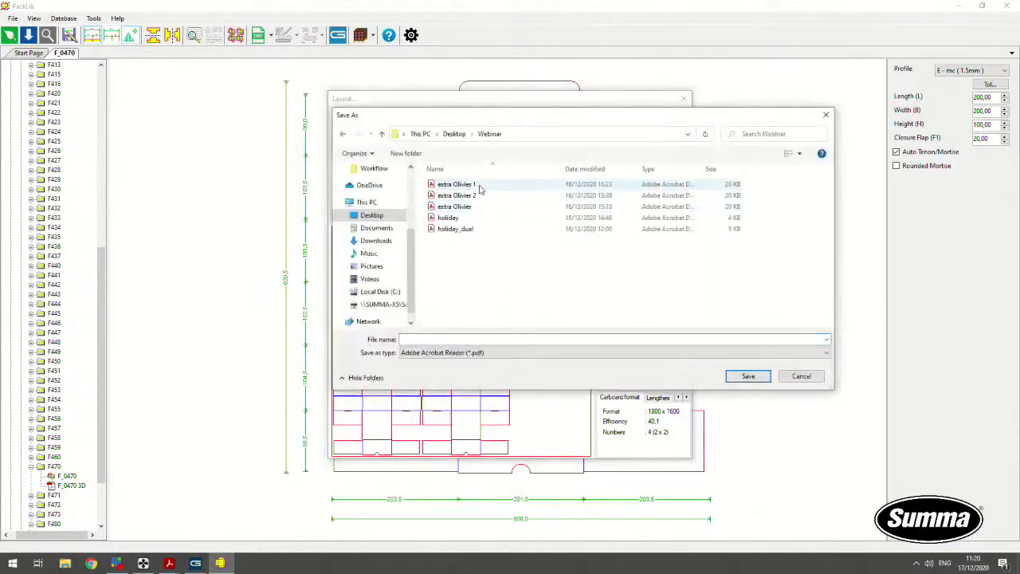
left_click(473, 228)
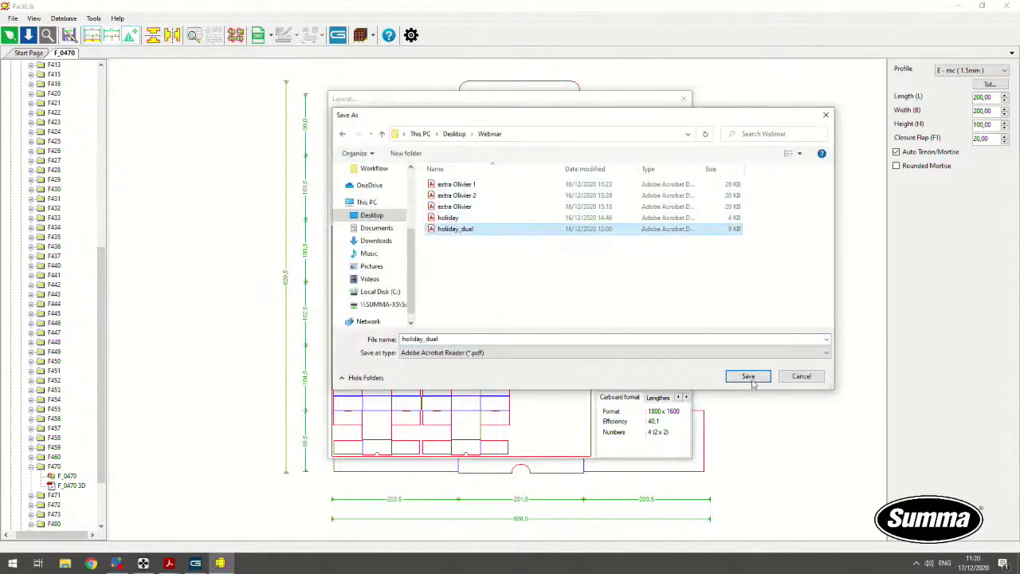
left_click(750, 378)
left_click(544, 287)
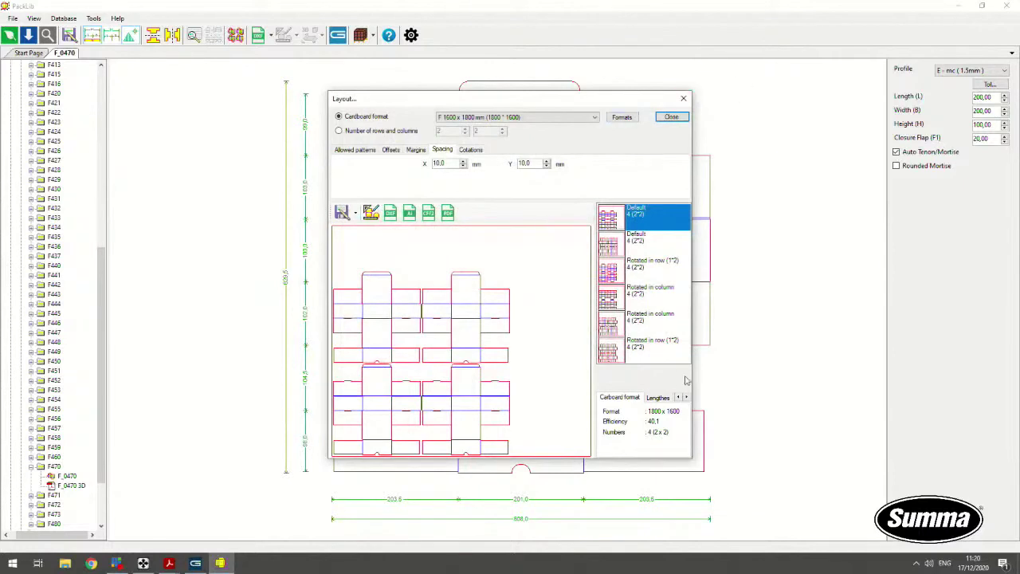
Export the layout as a PDF over the holiday file in the Webinar folder and close the layout settings.
left_click(449, 220)
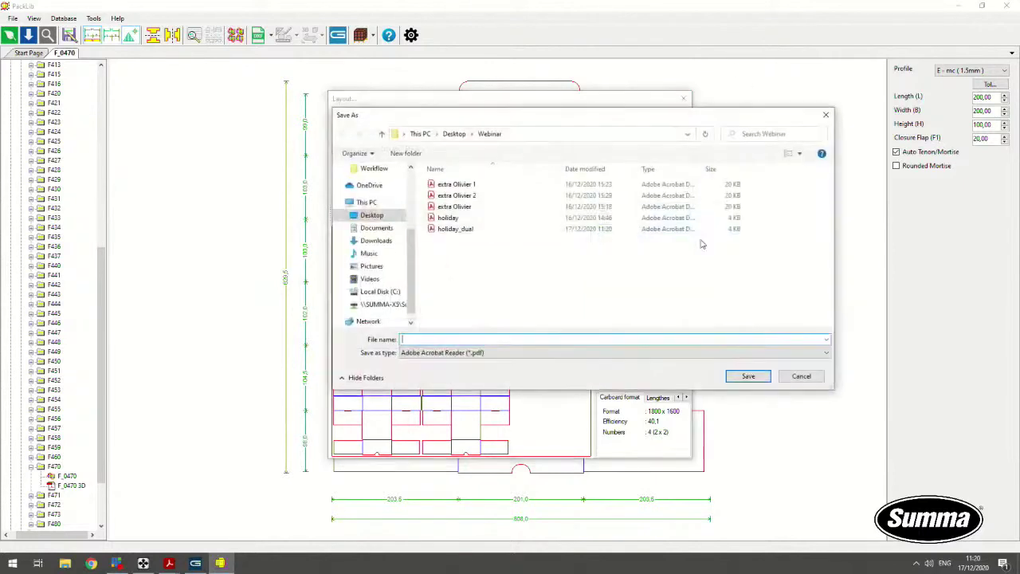
left_click(478, 218)
left_click(748, 378)
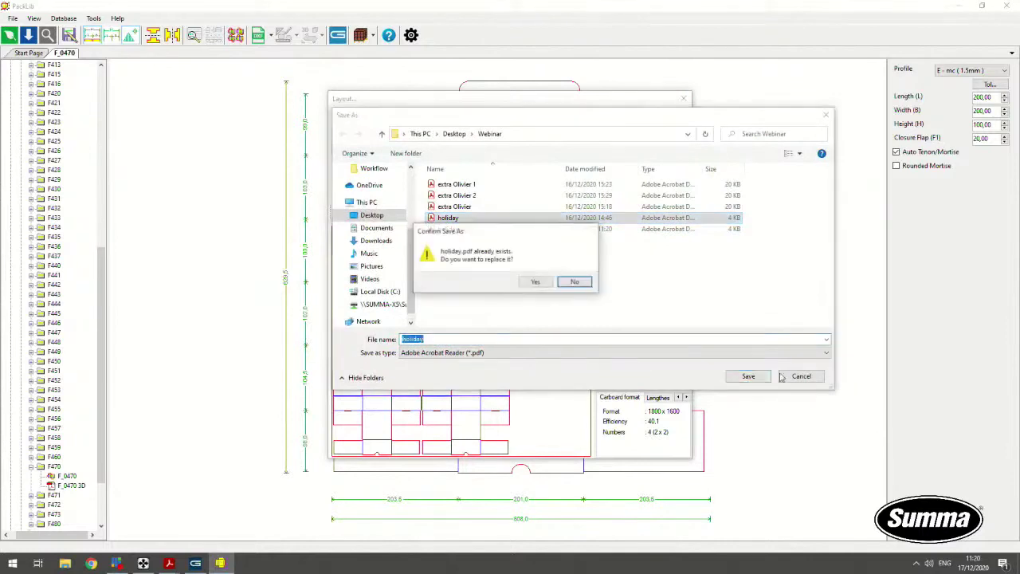
left_click(528, 282)
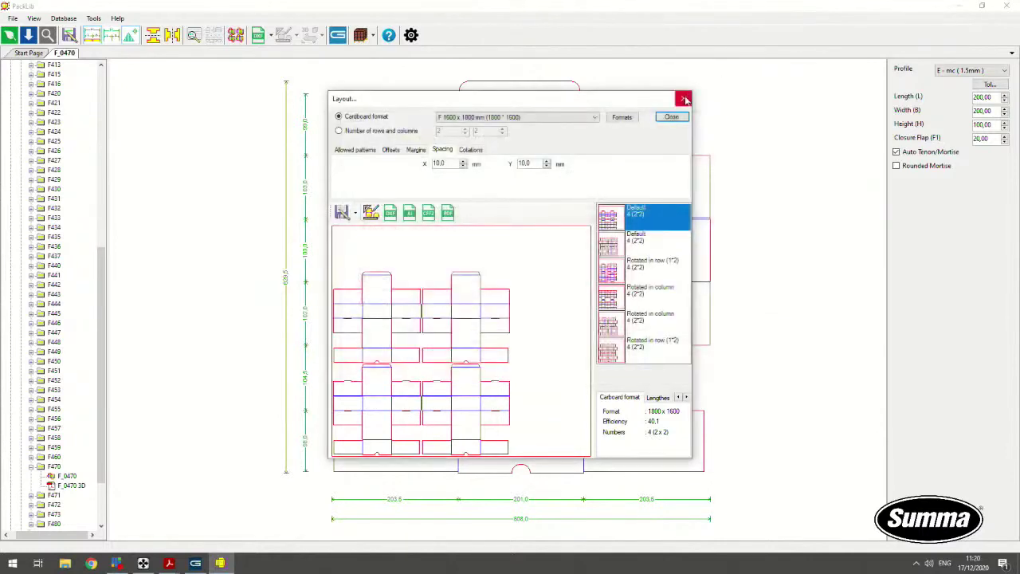
left_click(672, 117)
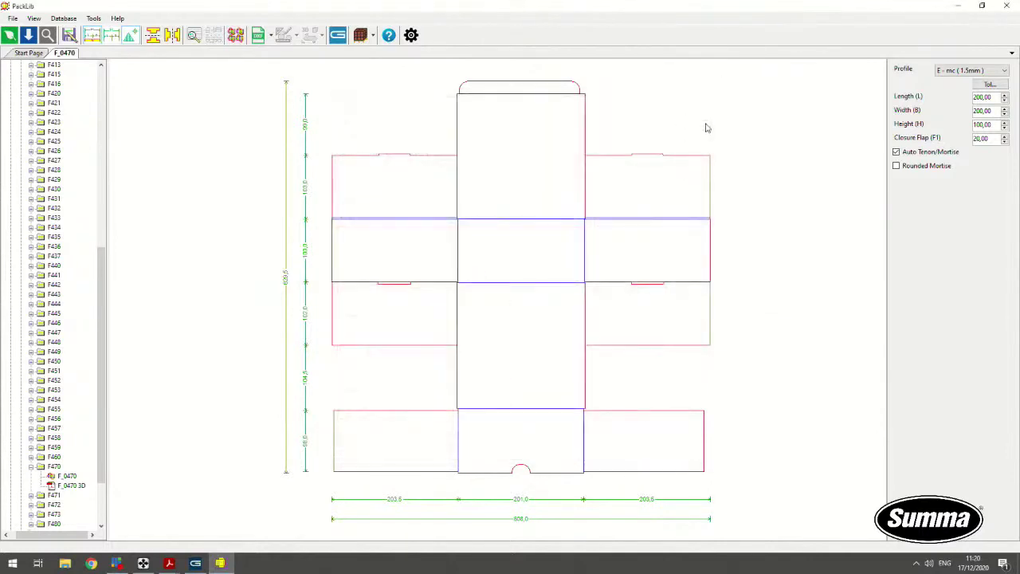
Switch to Summa GoProduce and import the holiday PDF from the Desktop's Webinar folder.
left_click(959, 7)
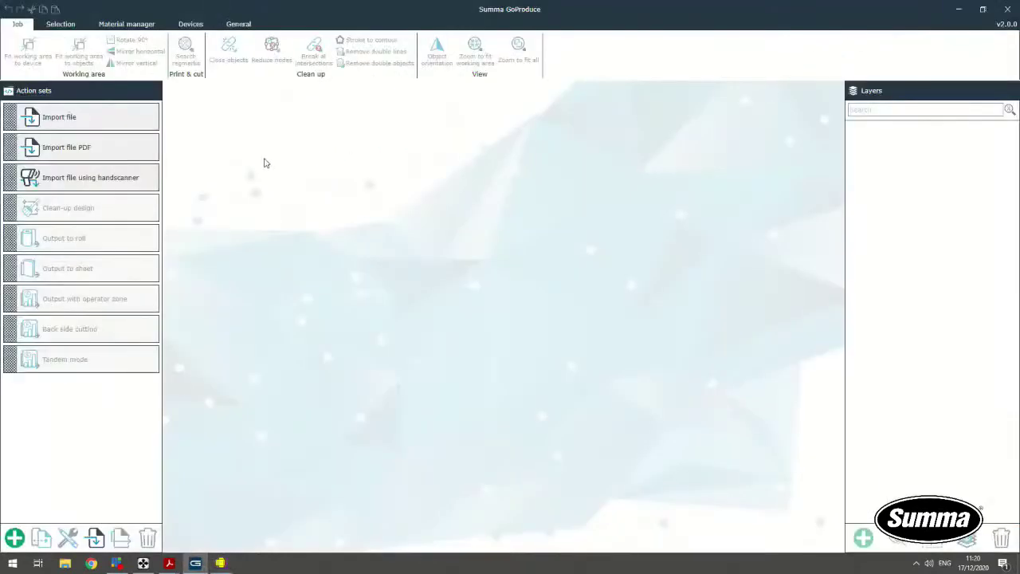
left_click(103, 117)
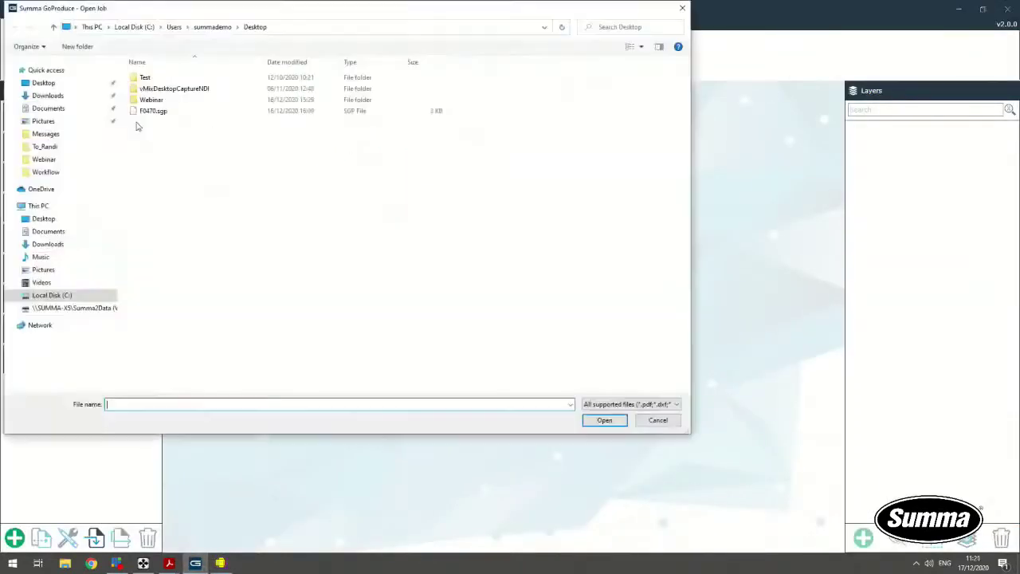
double_click(151, 100)
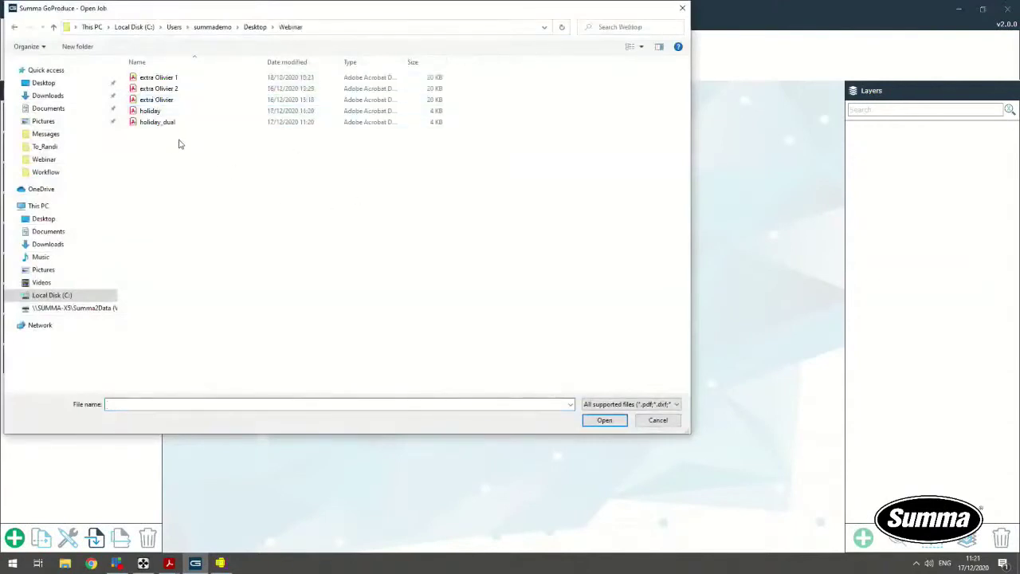
left_click(151, 111)
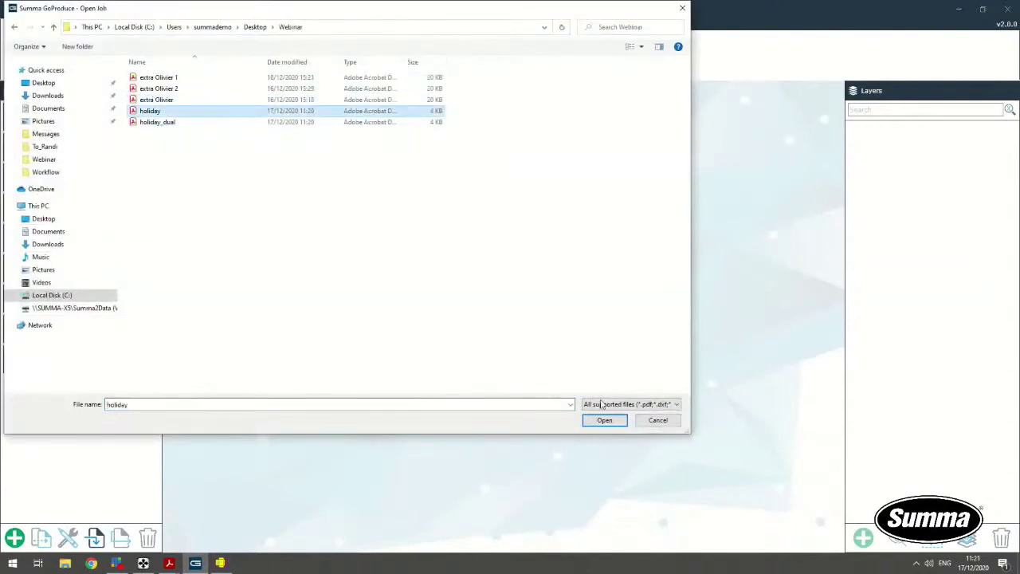
left_click(604, 420)
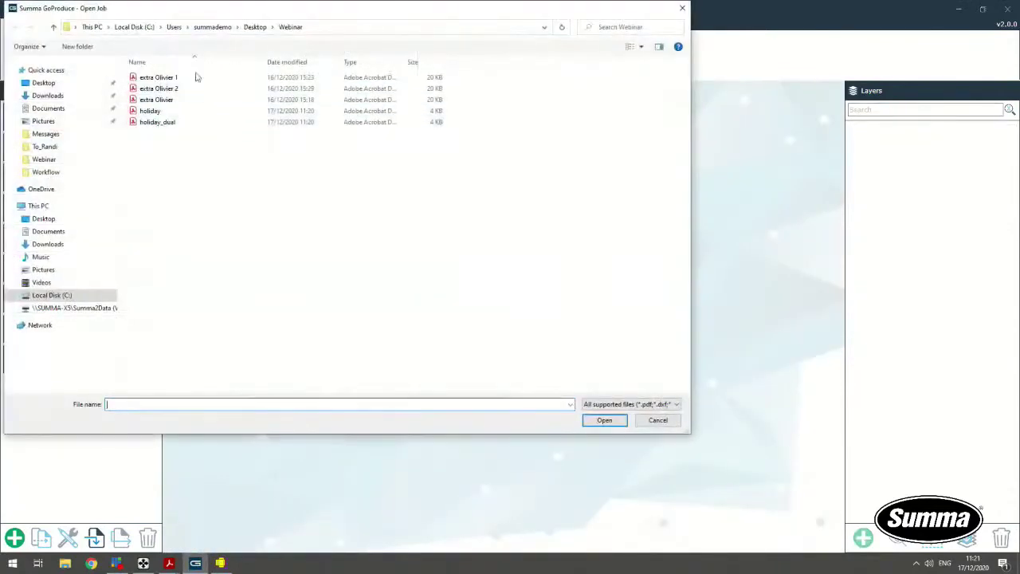
left_click(180, 113)
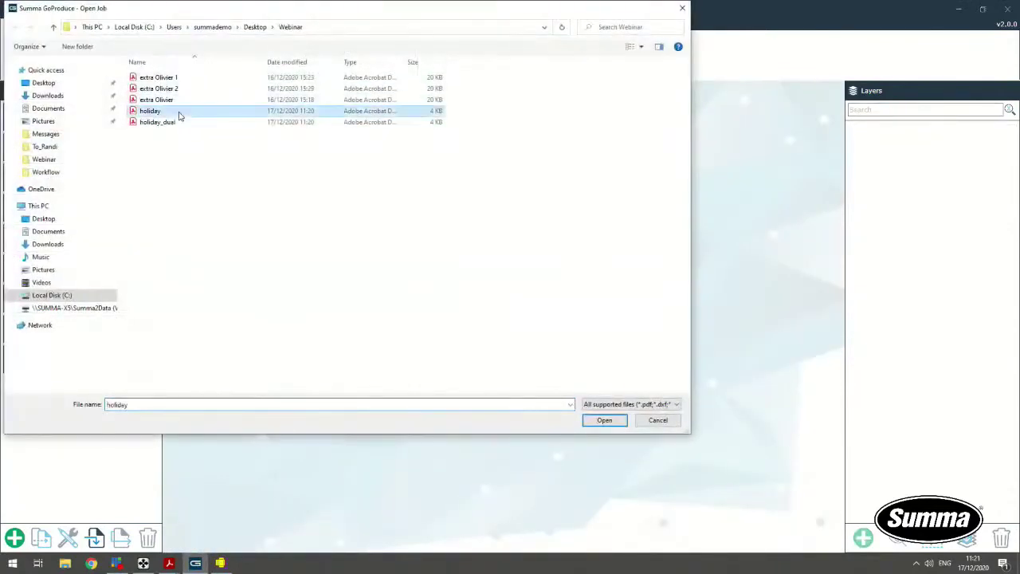
left_click(605, 422)
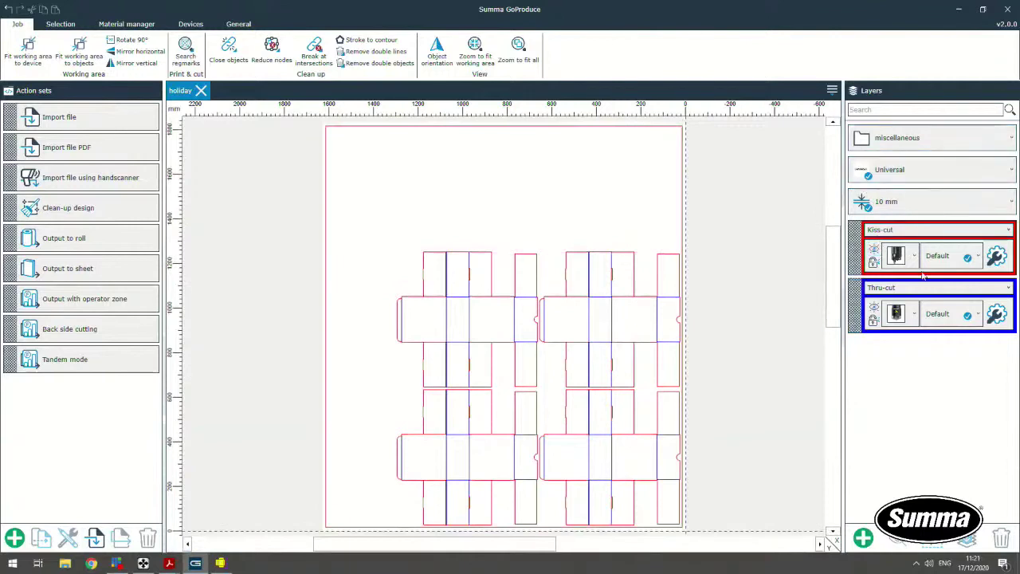
Delete the outer 1600 x 1800 mm sheet outline around the four boxes.
left_click(498, 127)
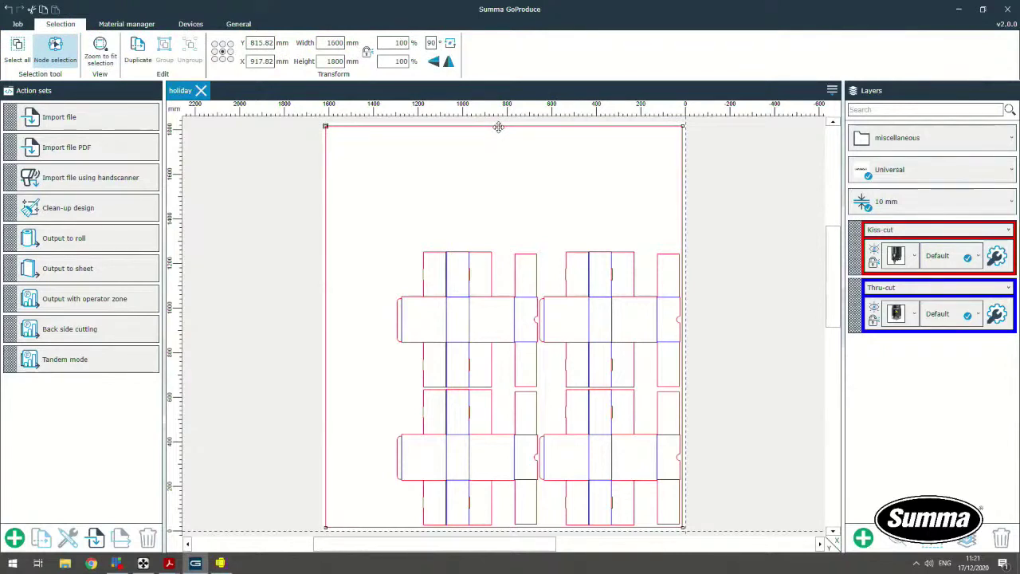
key("Delete")
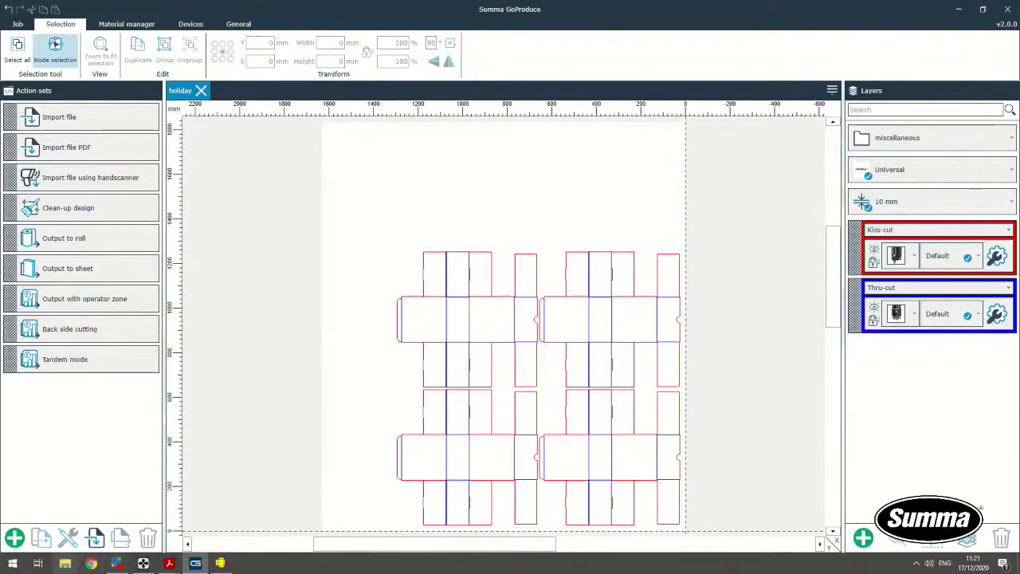
In File Explorer, copy holiday_dual from the personal folder within COMMON on the Summa2Data drive into the Webinar folder, replacing the existing file.
left_click(65, 564)
left_click(67, 351)
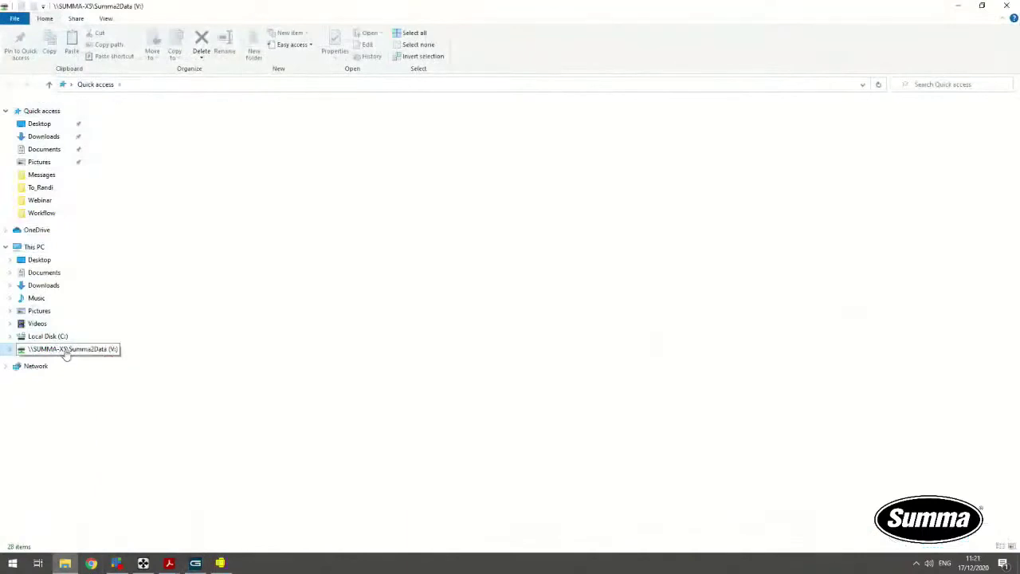
left_click(144, 153)
double_click(143, 153)
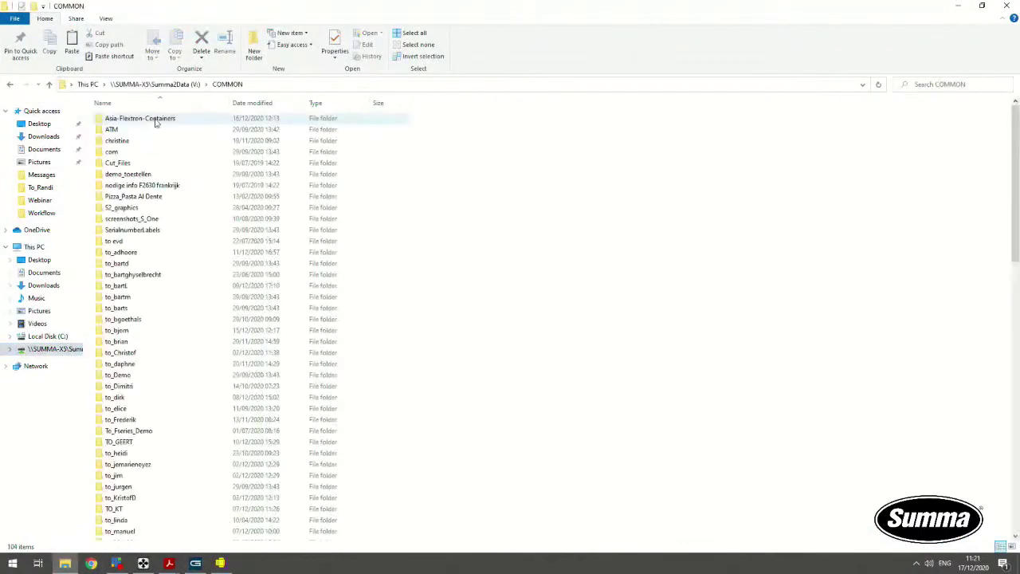
scroll(155, 399, "down", 20)
double_click(142, 402)
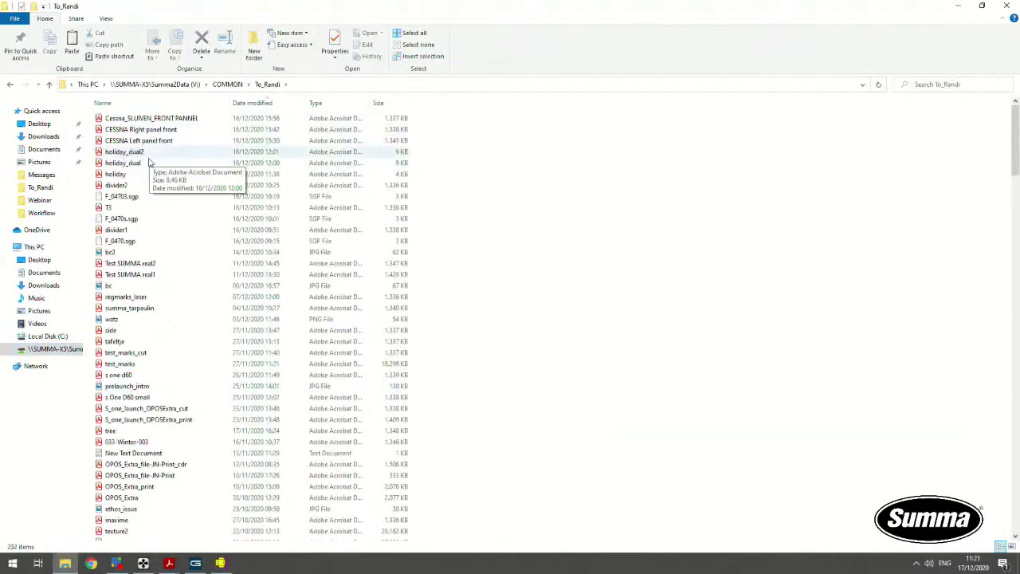
left_click(153, 163)
left_click(40, 200)
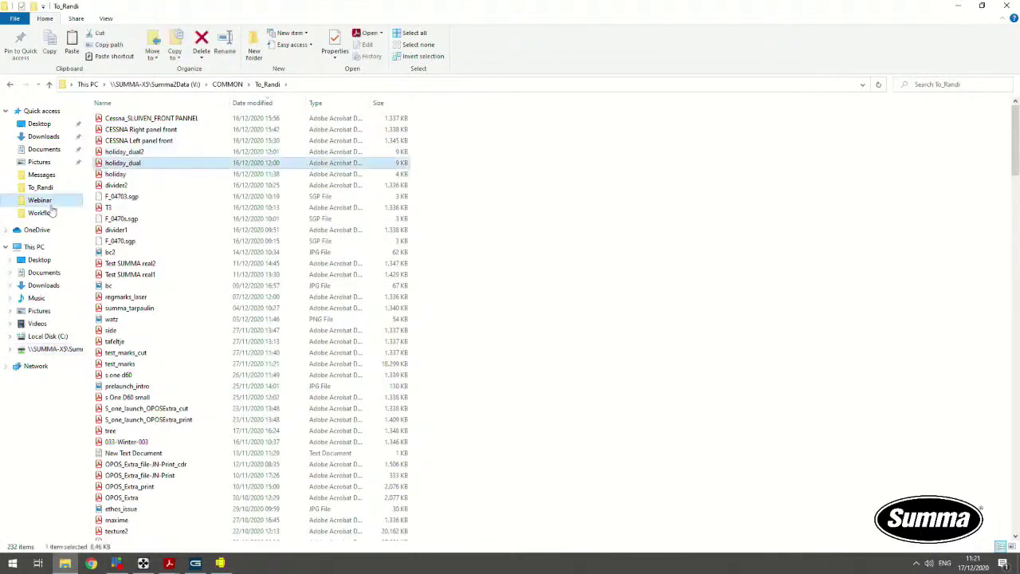
key("ctrl+v")
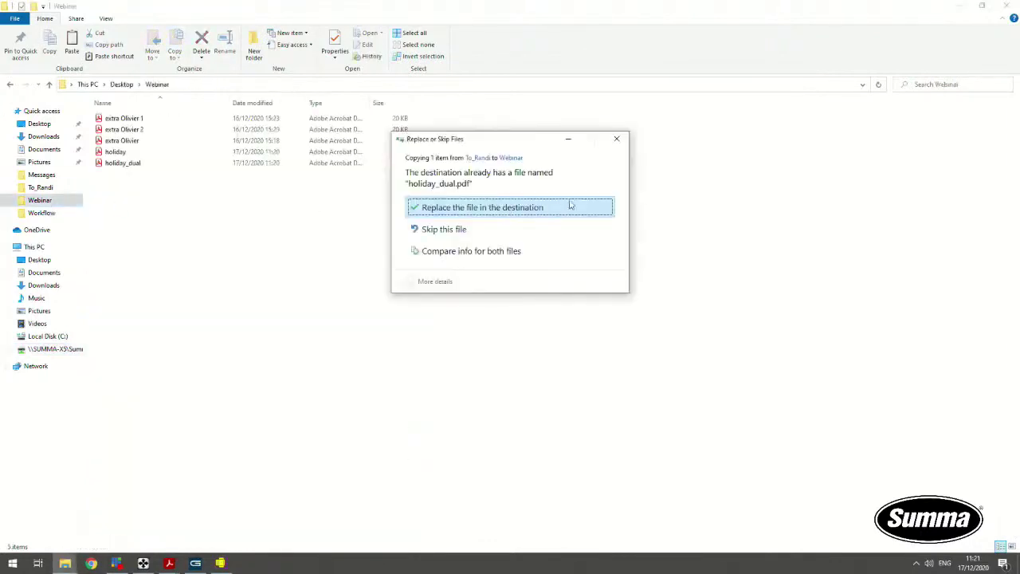
left_click(582, 204)
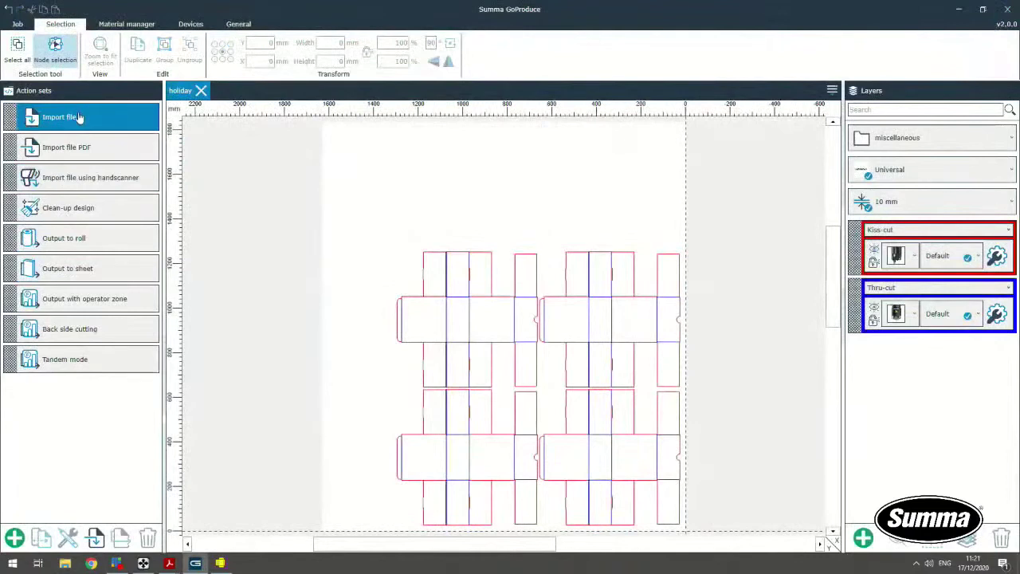
Return to Summa GoProduce and import the holiday_dual PDF from the Webinar folder.
mouse_move(81, 120)
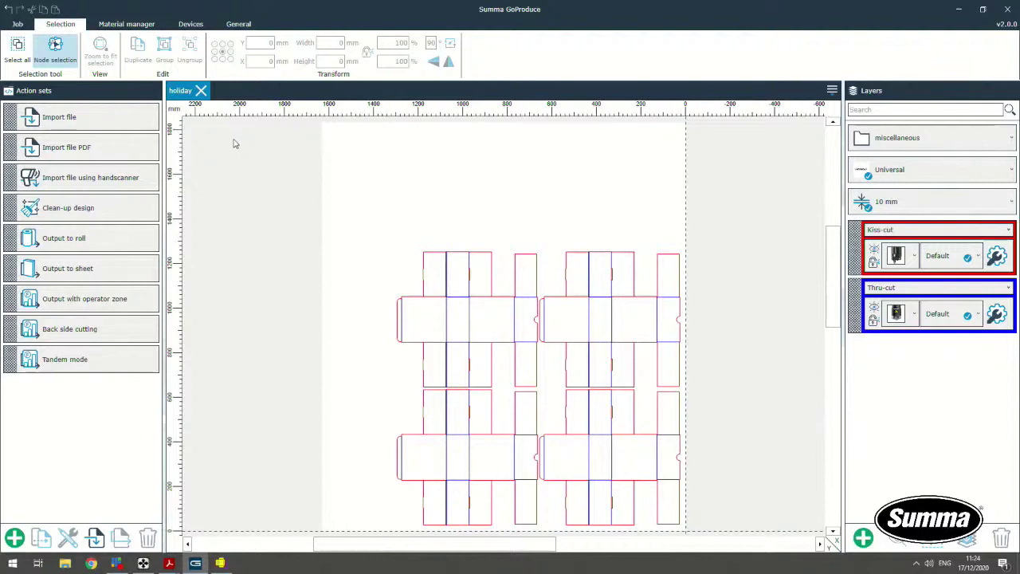
left_click(76, 117)
left_click(183, 111)
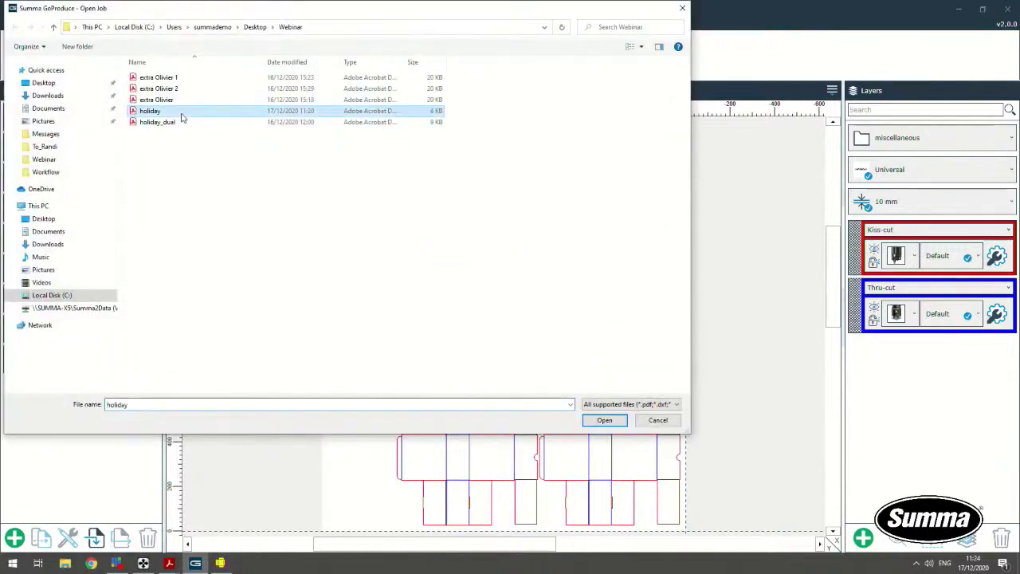
left_click(180, 122)
left_click(604, 420)
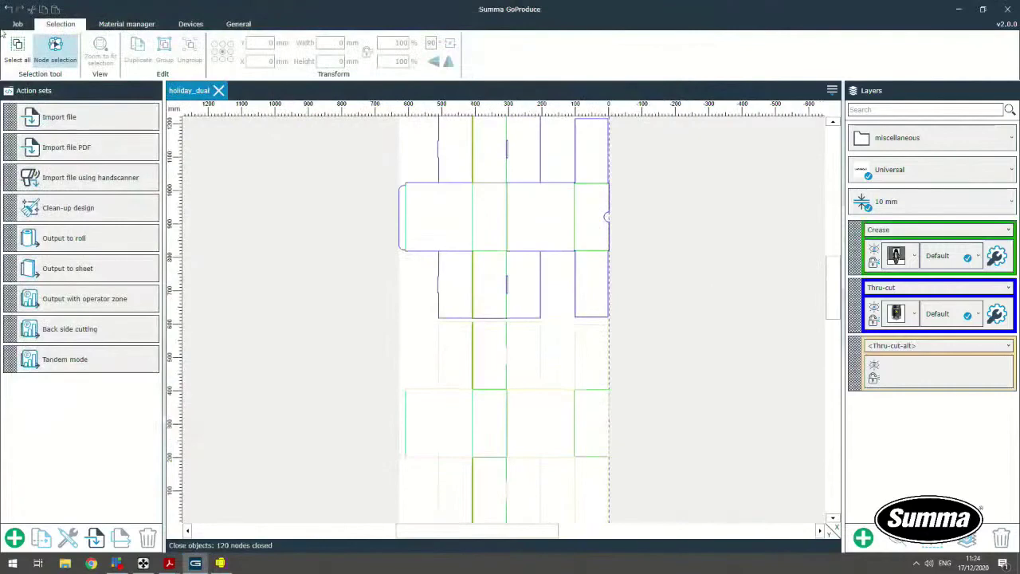
Rotate the holiday_dual working area by 90° three times.
left_click(17, 24)
left_click(127, 40)
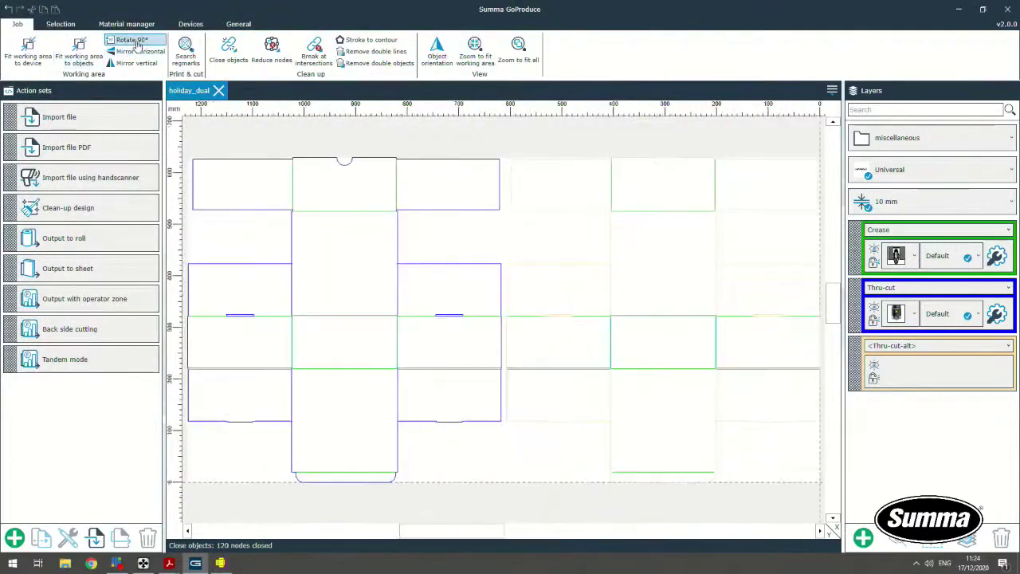
left_click(127, 40)
left_click(128, 40)
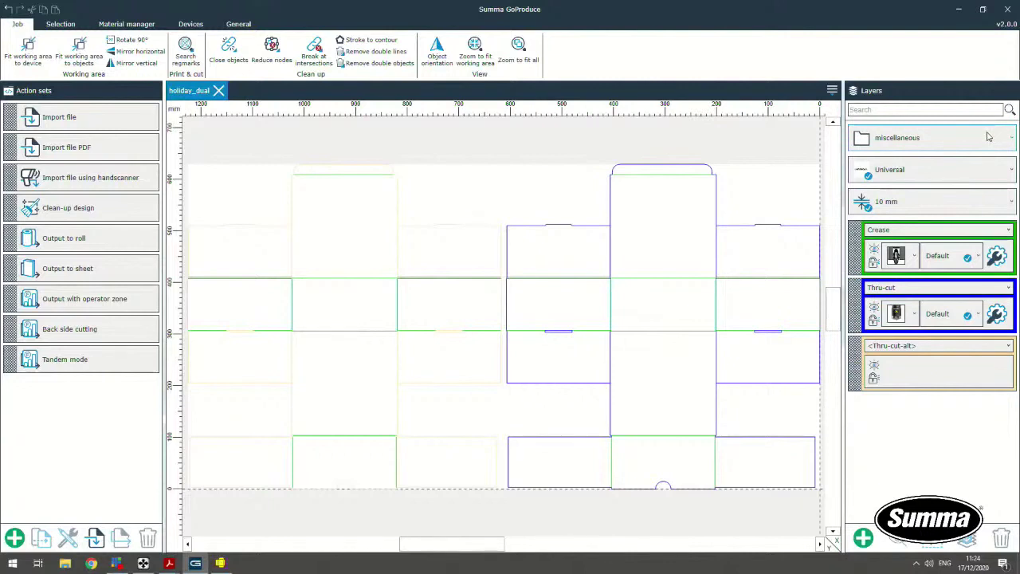
Set the job material to Corrugated Cardboard, E Flute.
left_click(989, 137)
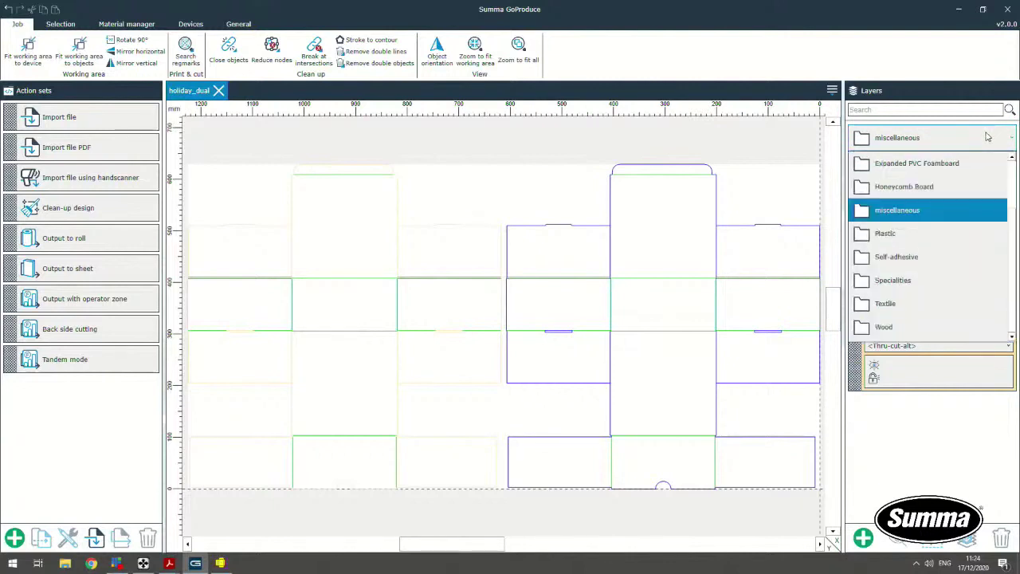
scroll(925, 191, "up", 3)
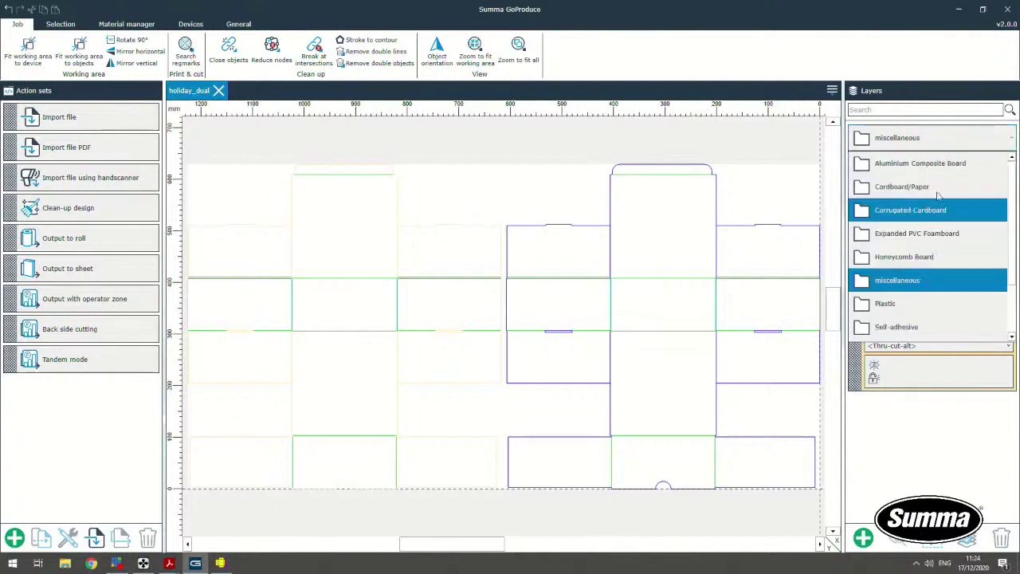
left_click(929, 209)
left_click(965, 174)
left_click(925, 314)
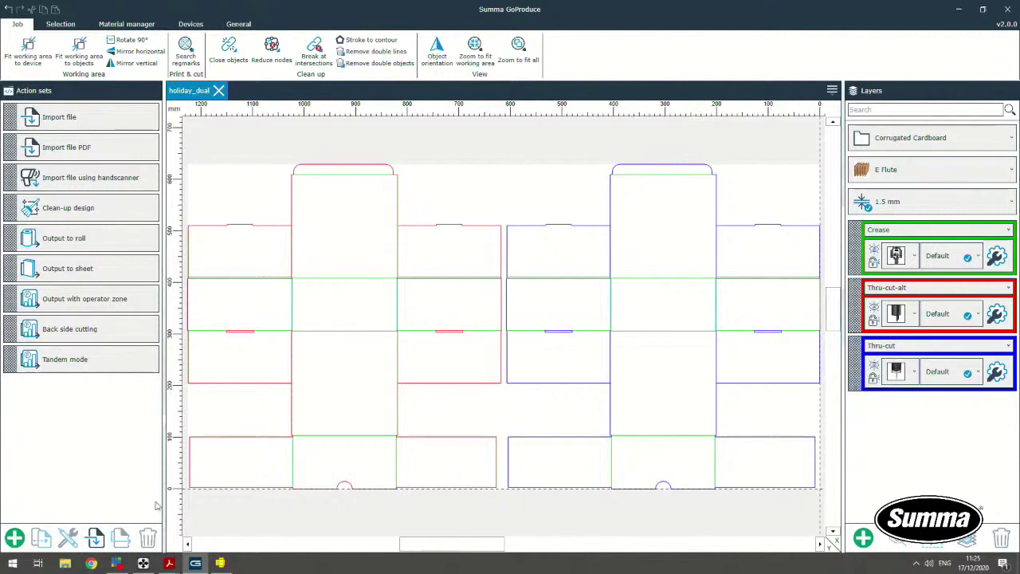
Switch to Summa Axis Control and open the material loading settings.
left_click(143, 563)
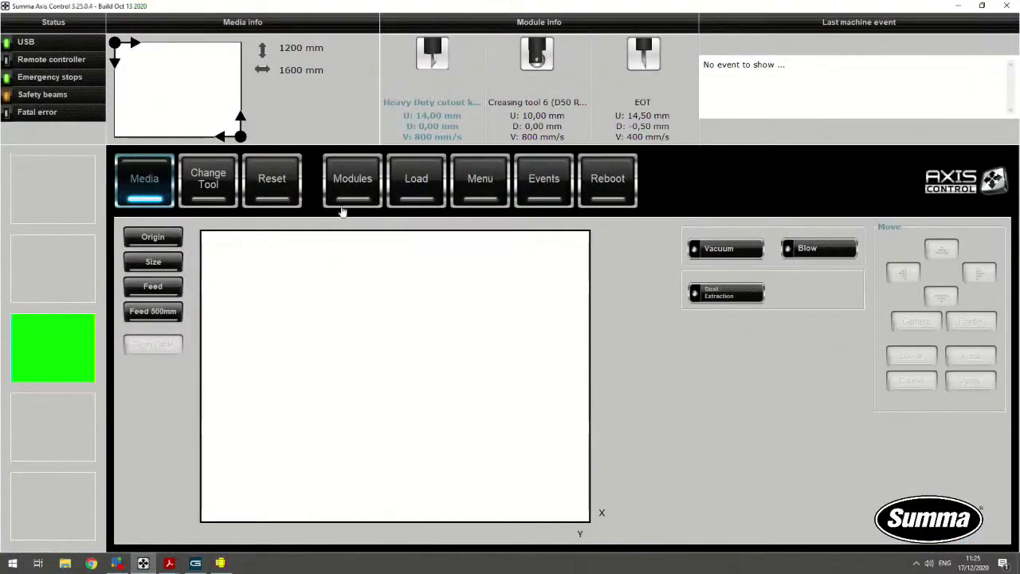
left_click(417, 180)
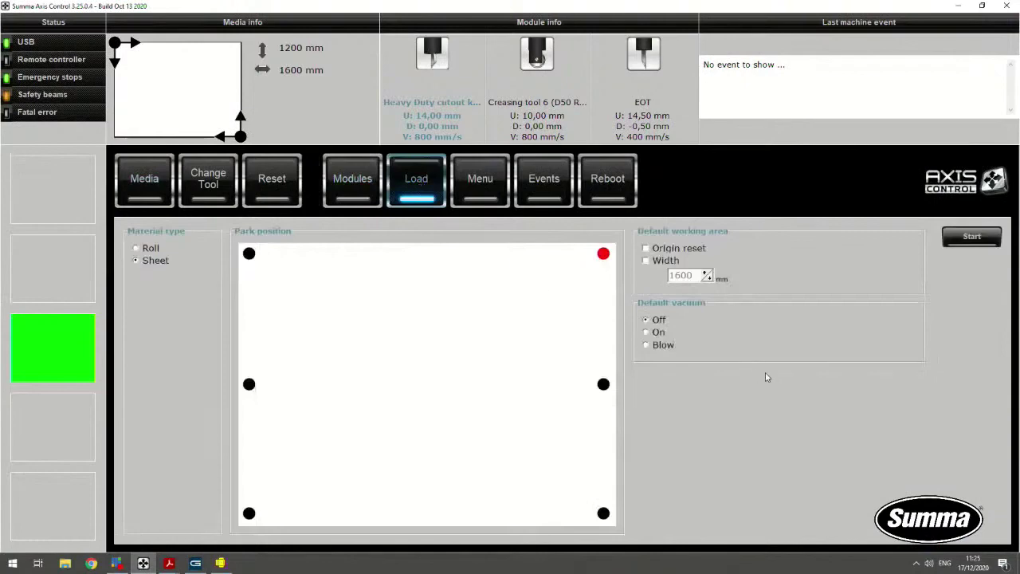